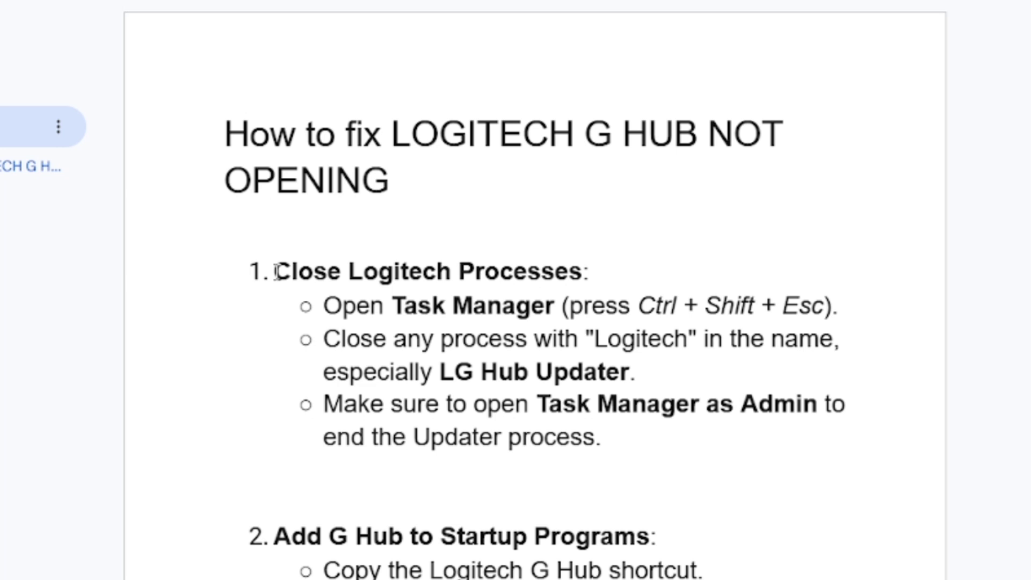
# Step: Highlight the 'Close Logitech Processes' heading in the guide and bring up the Start menu
pyautogui.moveTo(276, 271); pyautogui.dragTo(585, 284)
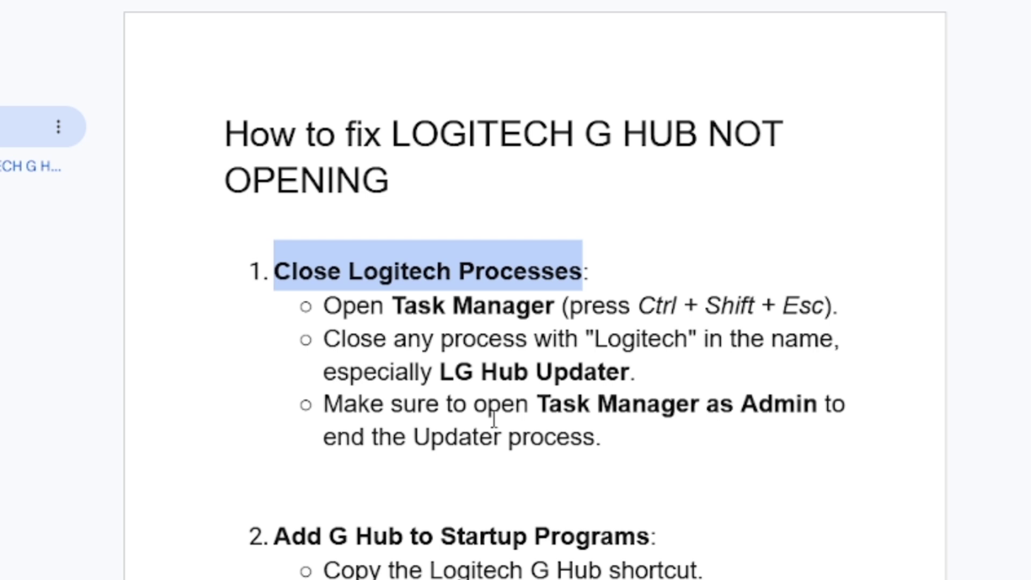
pyautogui.press('super')
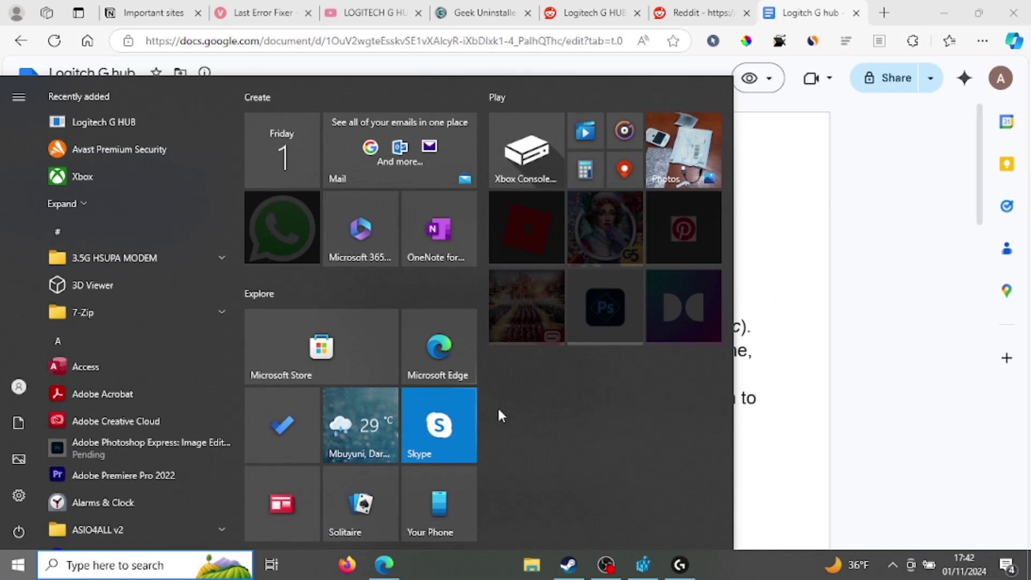
# Step: Launch Task Manager as administrator from a 'task' search and maximize it
pyautogui.write('task')
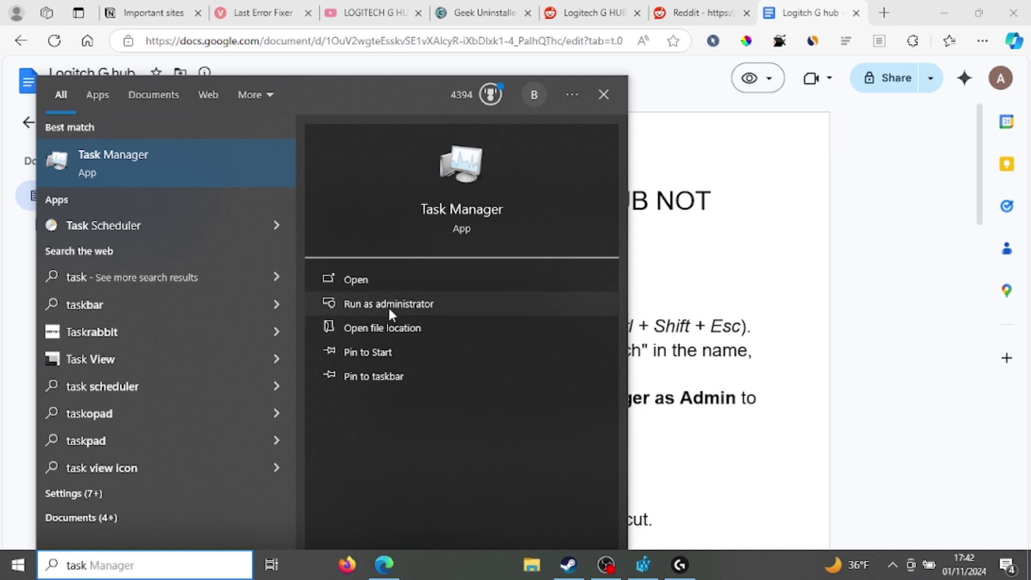
pyautogui.click(388, 304)
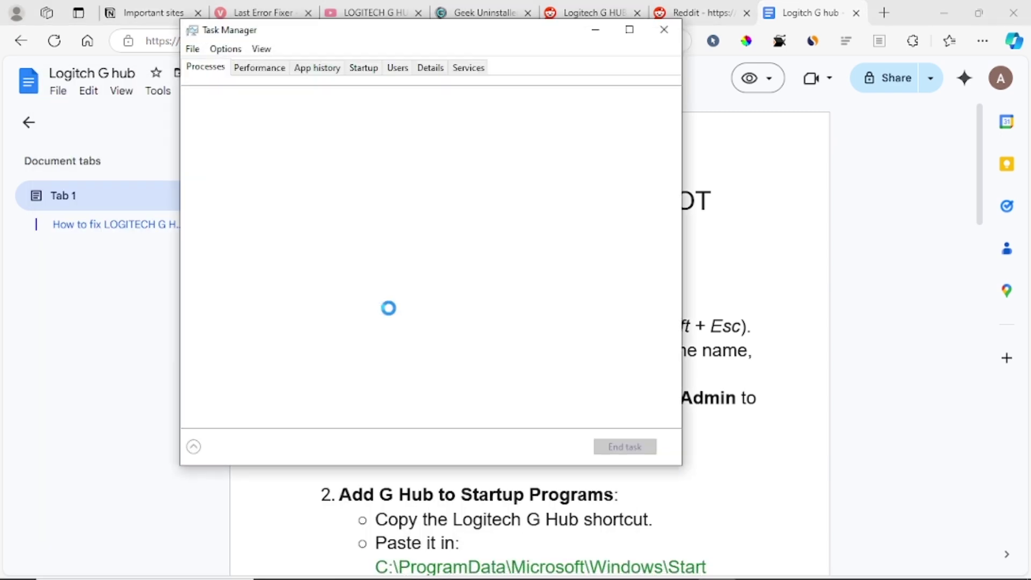
pyautogui.moveTo(510, 47); pyautogui.dragTo(635, 122)
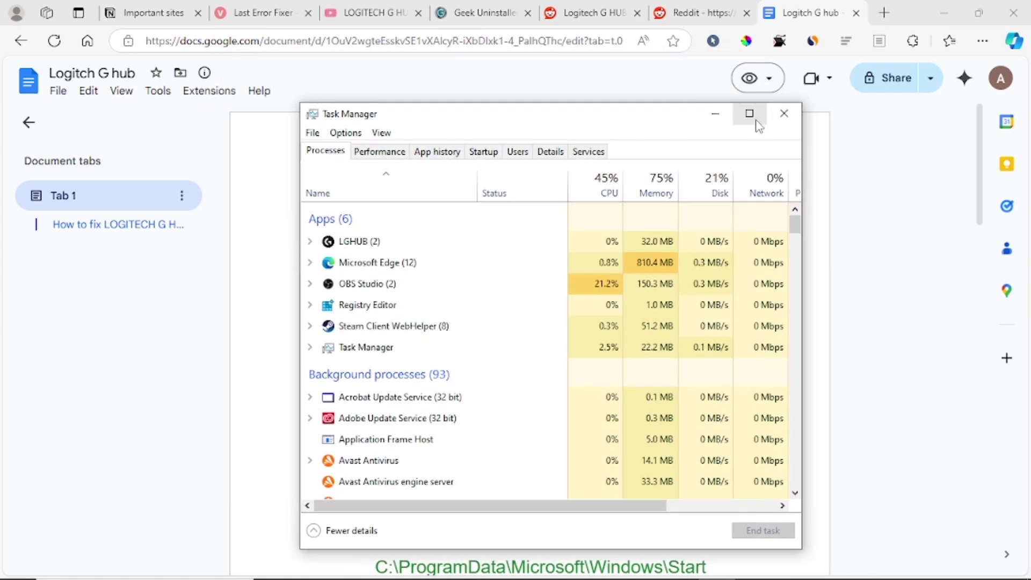
pyautogui.click(756, 121)
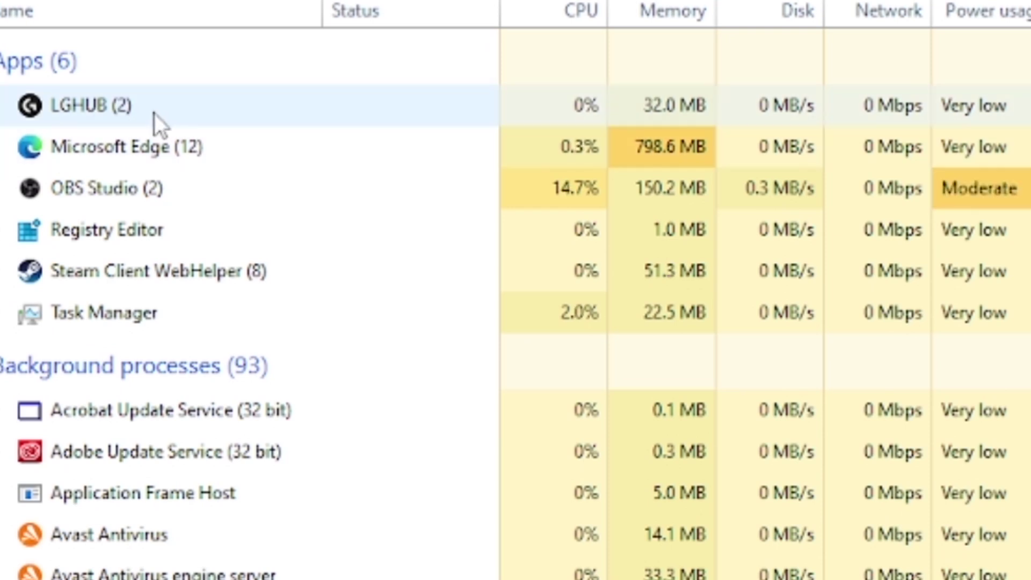
# Step: Bring up the End task actions for the LGHUB, G HUB and LGHUB Updater processes
pyautogui.rightClick(150, 107)
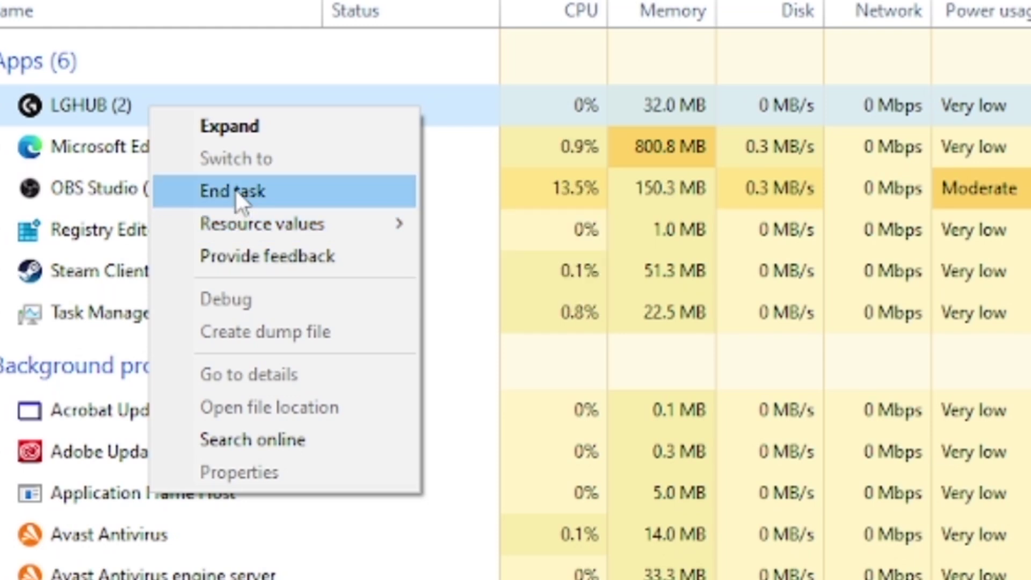
pyautogui.press('Escape')
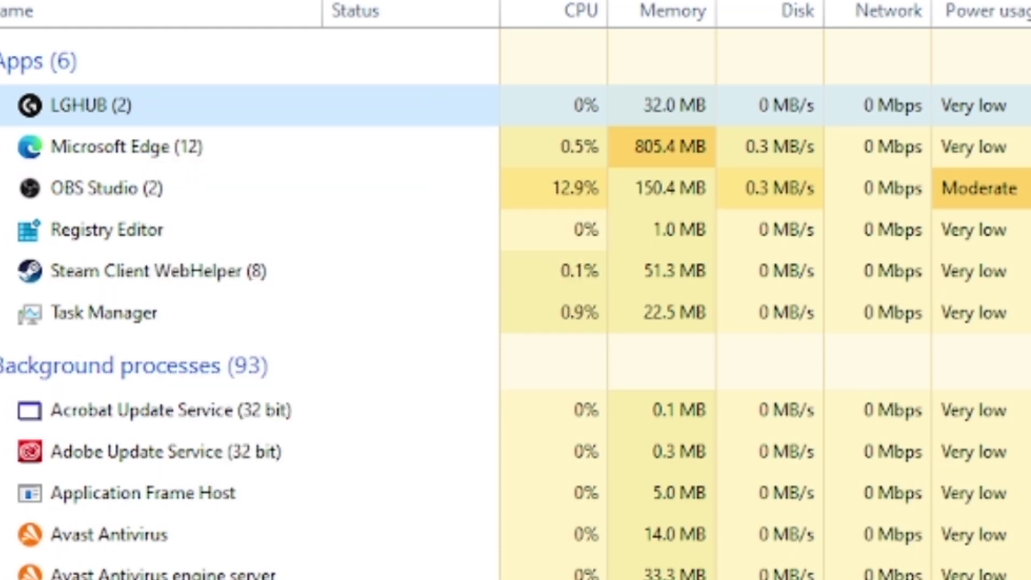
pyautogui.scroll(-10, 515, 301)
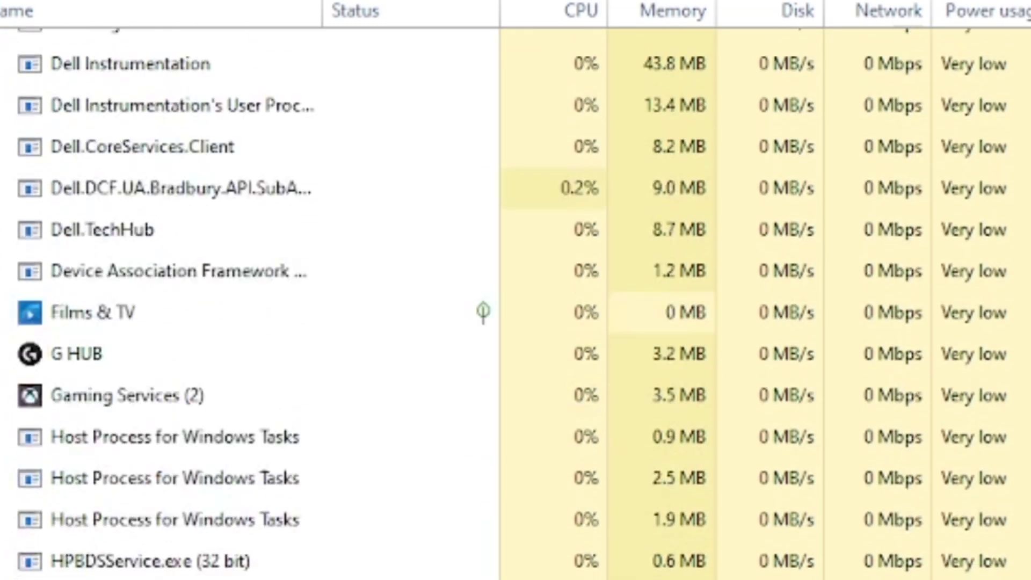
pyautogui.click(69, 234)
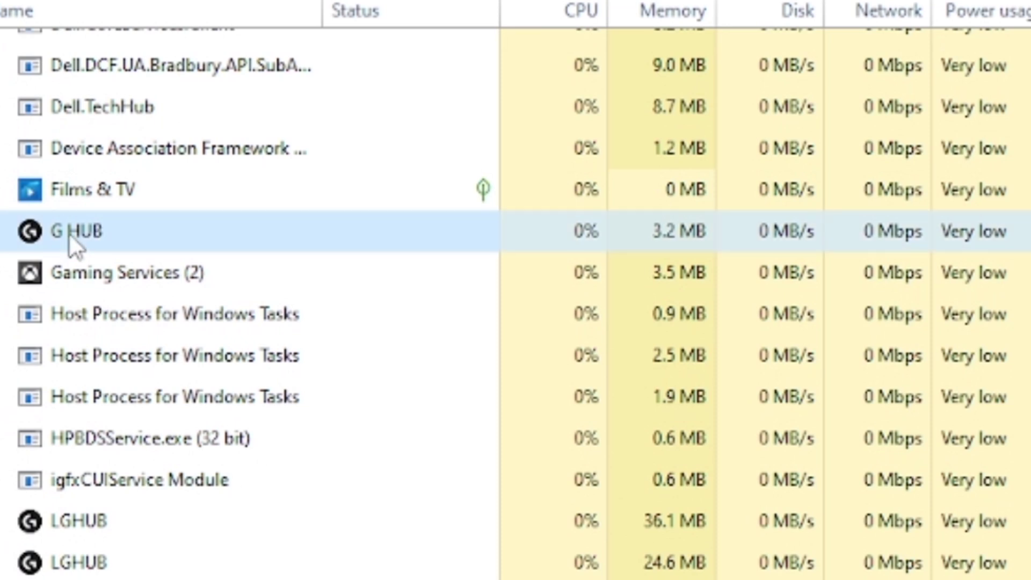
pyautogui.rightClick(69, 233)
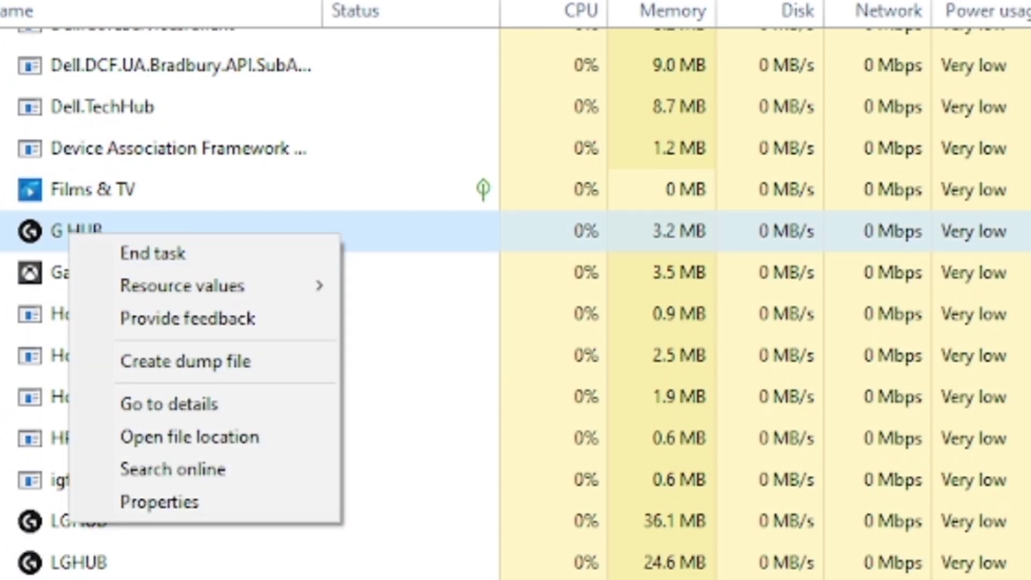
pyautogui.press('Escape')
pyautogui.scroll(-1, 250, 301)
pyautogui.scroll(-1, 456, 288)
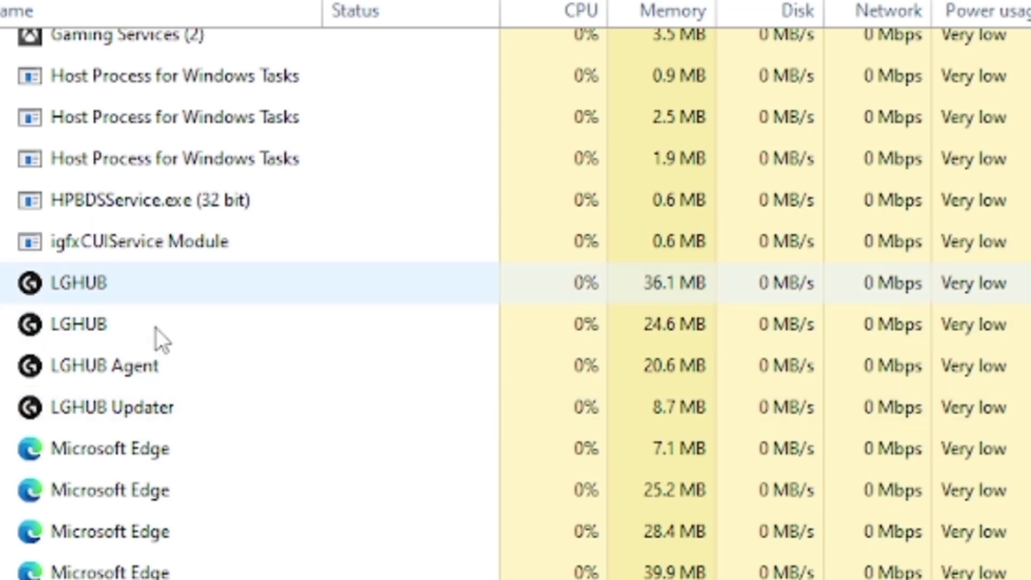
pyautogui.click(150, 415)
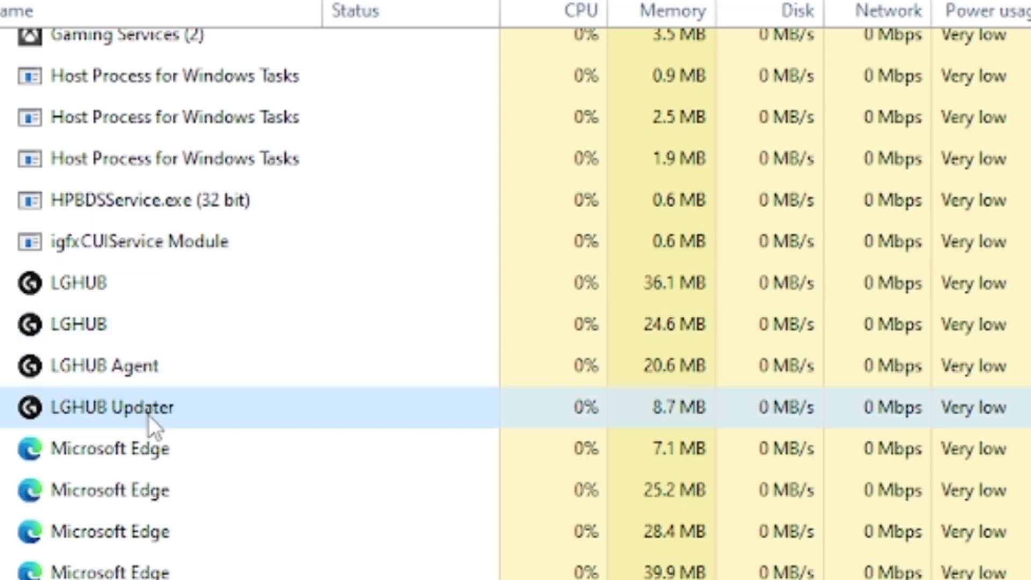
pyautogui.rightClick(149, 415)
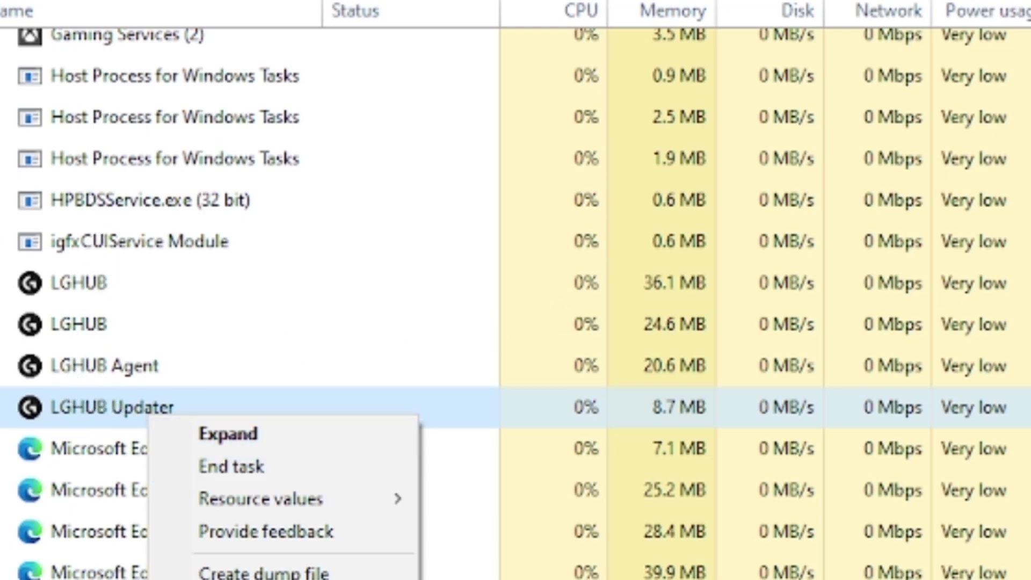
pyautogui.scroll(15, 516, 322)
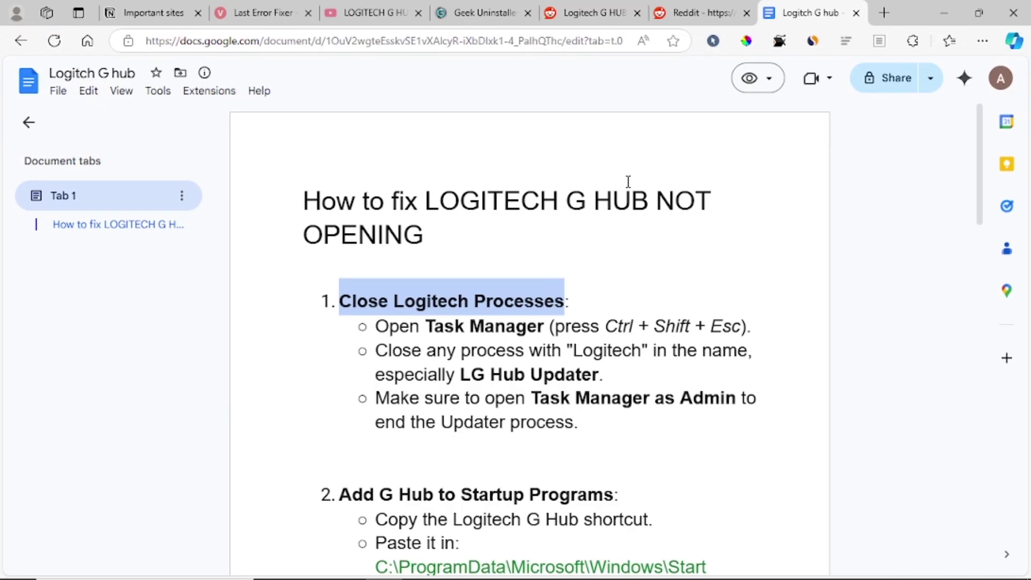
# Step: Return to the Google Docs guide and clear the highlight on the first step
pyautogui.click(946, 6)
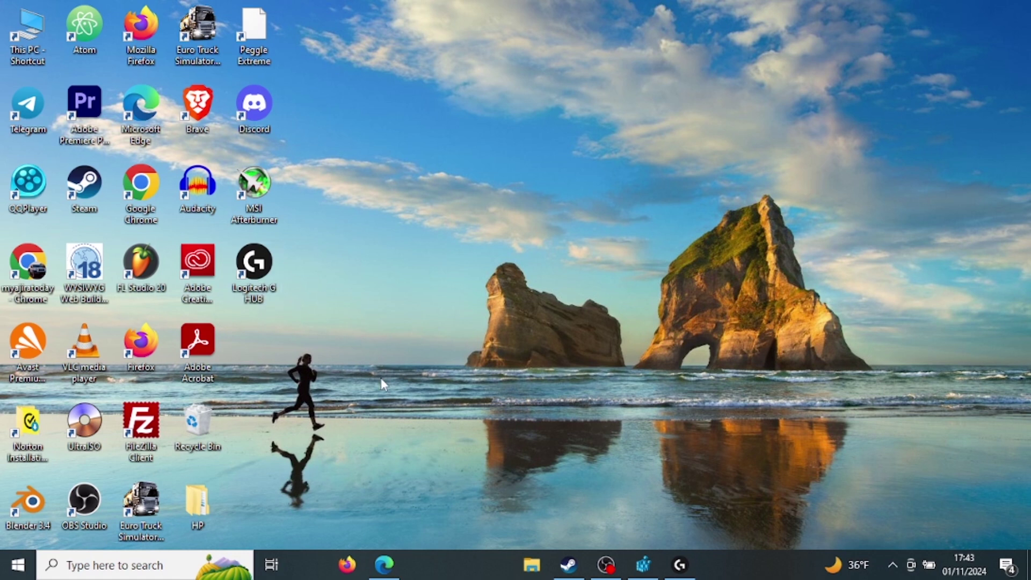
pyautogui.click(384, 564)
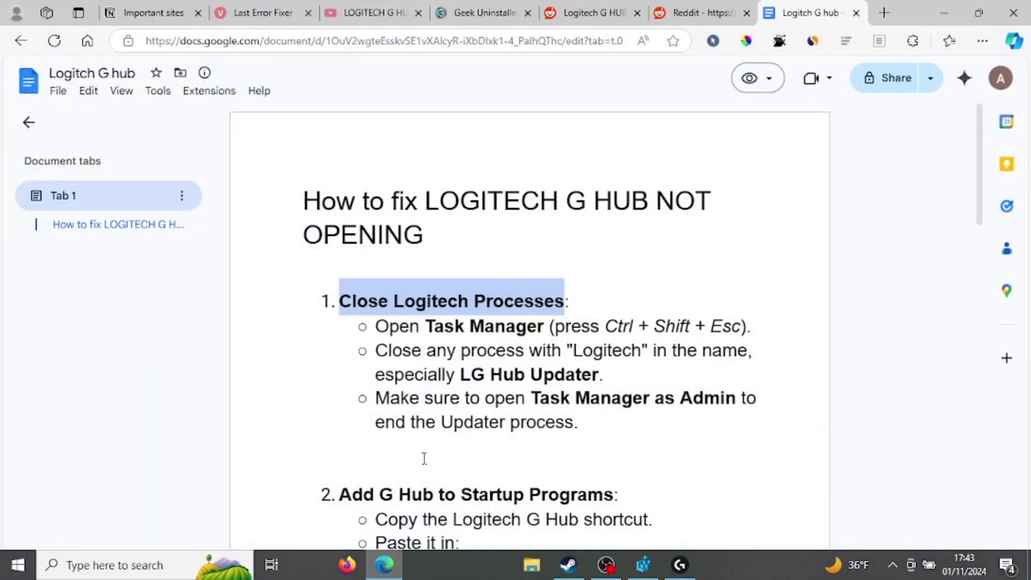
pyautogui.doubleClick(419, 466)
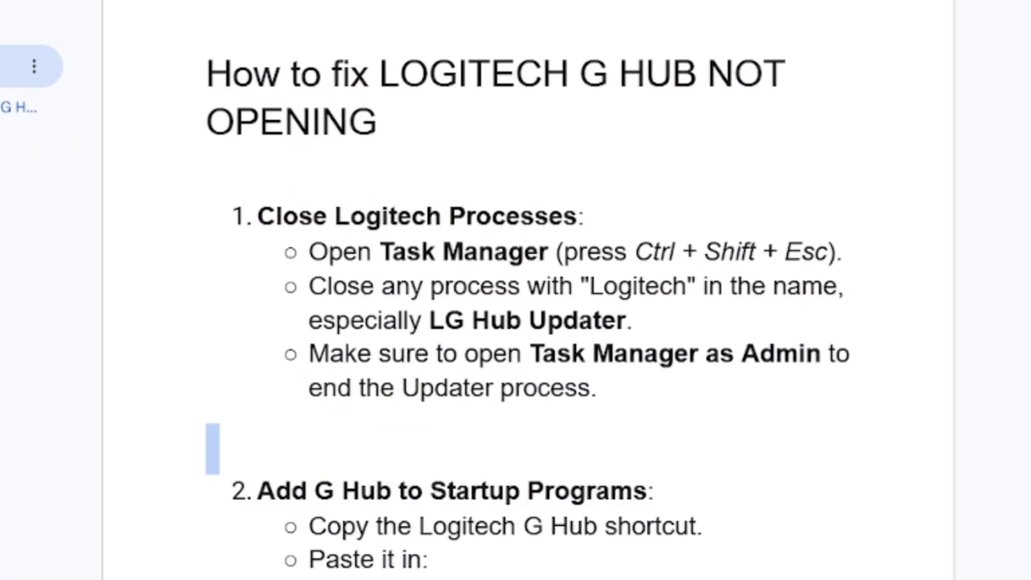
pyautogui.scroll(-6, 555, 152)
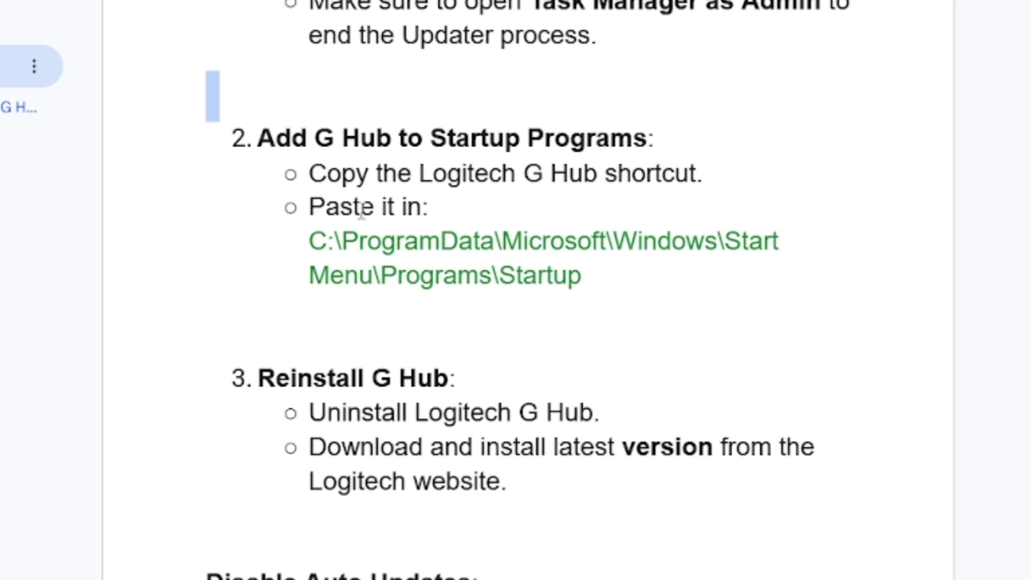
# Step: Copy the green path C:\ProgramData\Microsoft\Windows\Start Menu\Programs\Startup to the clipboard
pyautogui.moveTo(309, 235); pyautogui.dragTo(619, 286)
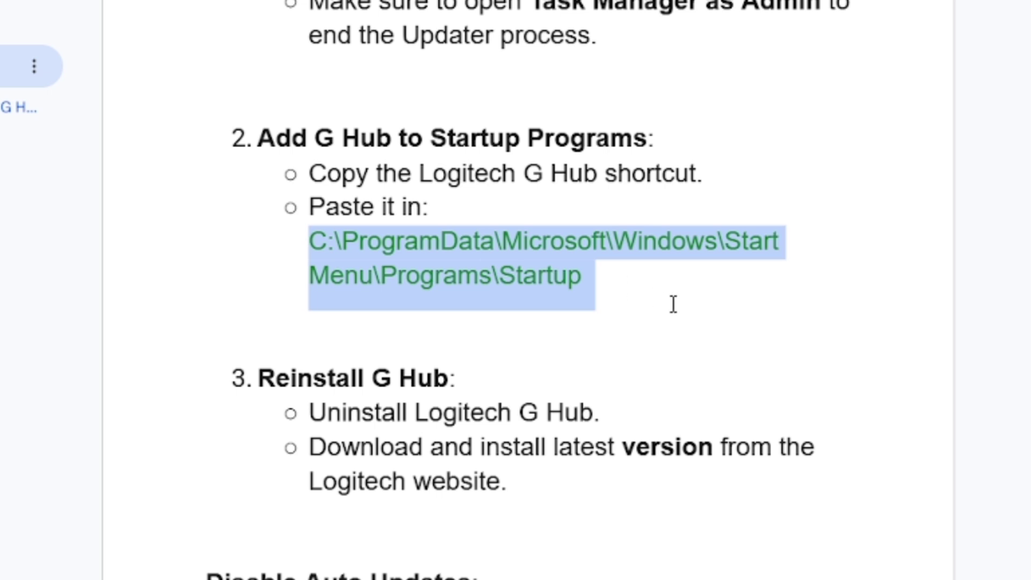
pyautogui.click(488, 275)
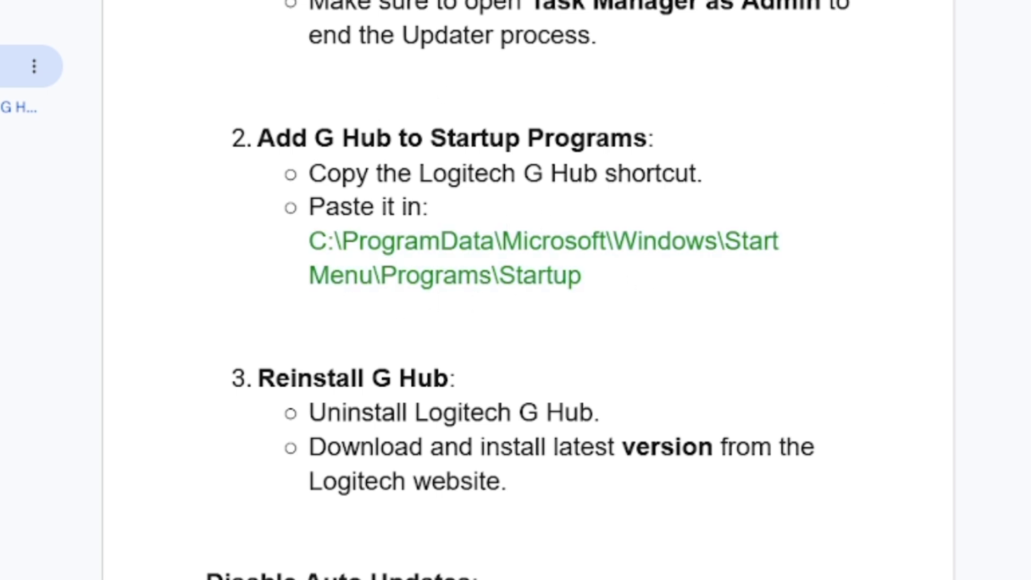
pyautogui.scroll(5, 340, 228)
pyautogui.scroll(-5, 339, 229)
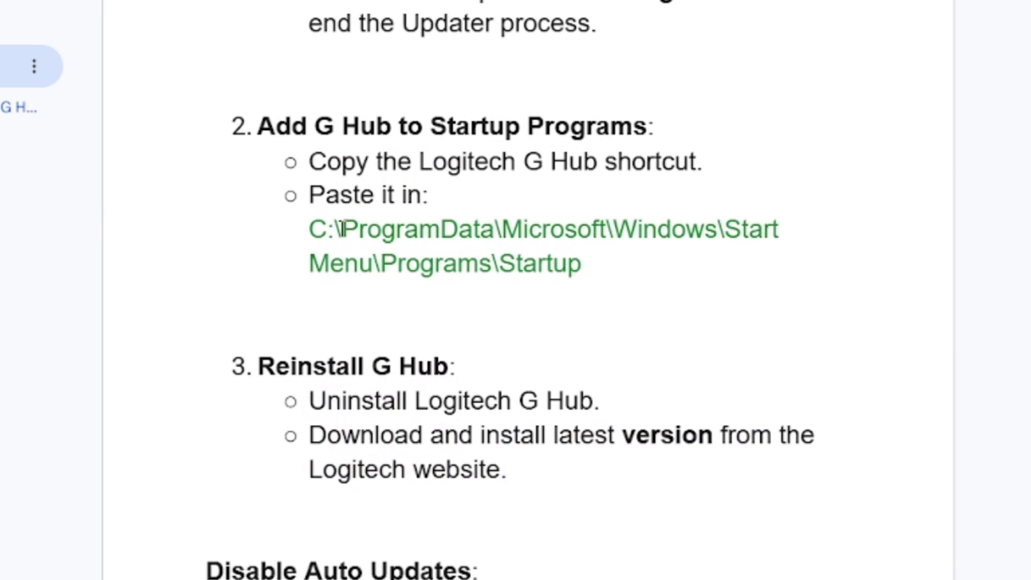
pyautogui.moveTo(299, 231); pyautogui.dragTo(590, 264)
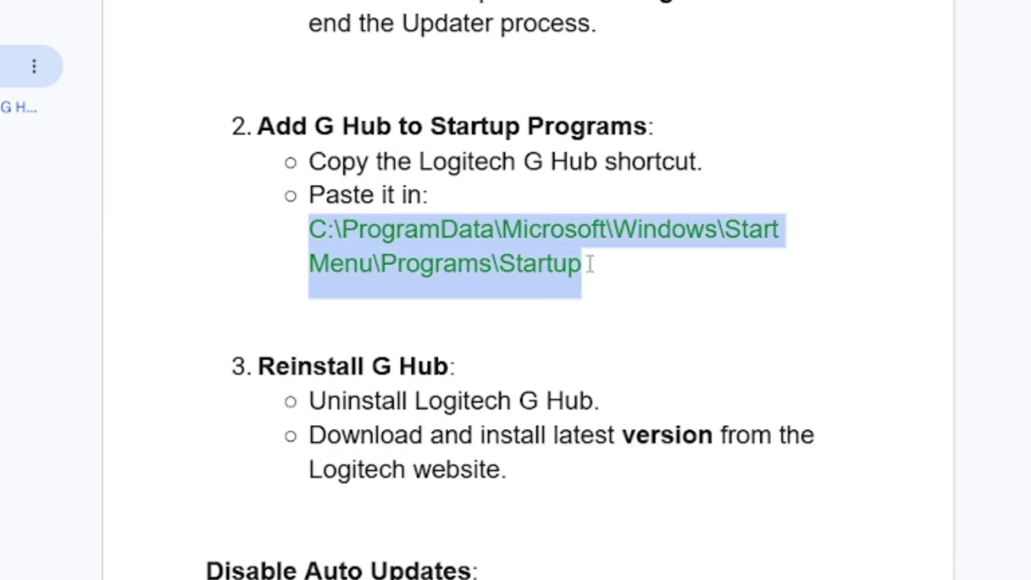
pyautogui.rightClick(535, 269)
pyautogui.click(587, 299)
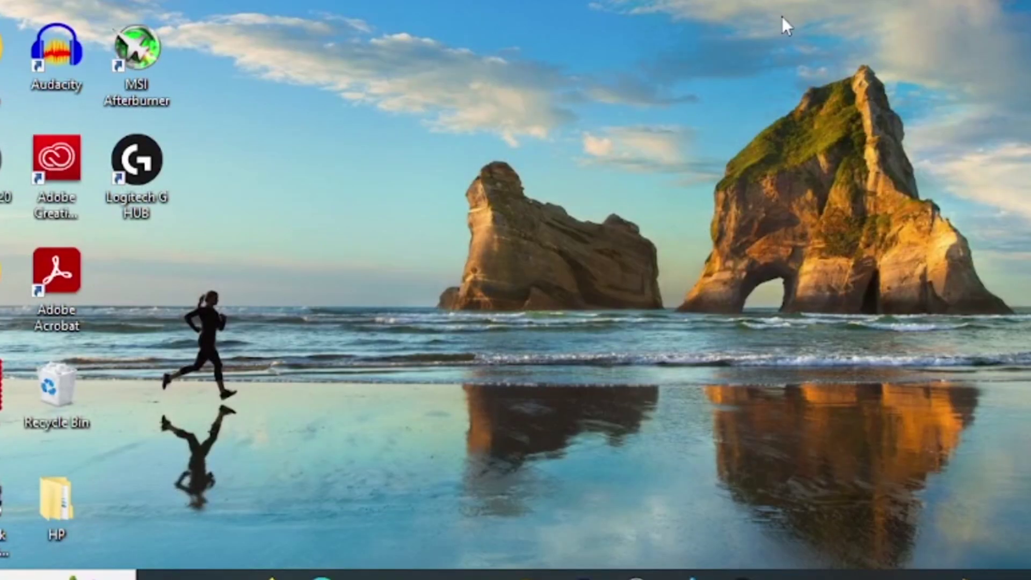
# Step: Open File Explorer on This PC and put the cursor in the address bar
pyautogui.press('super+e')
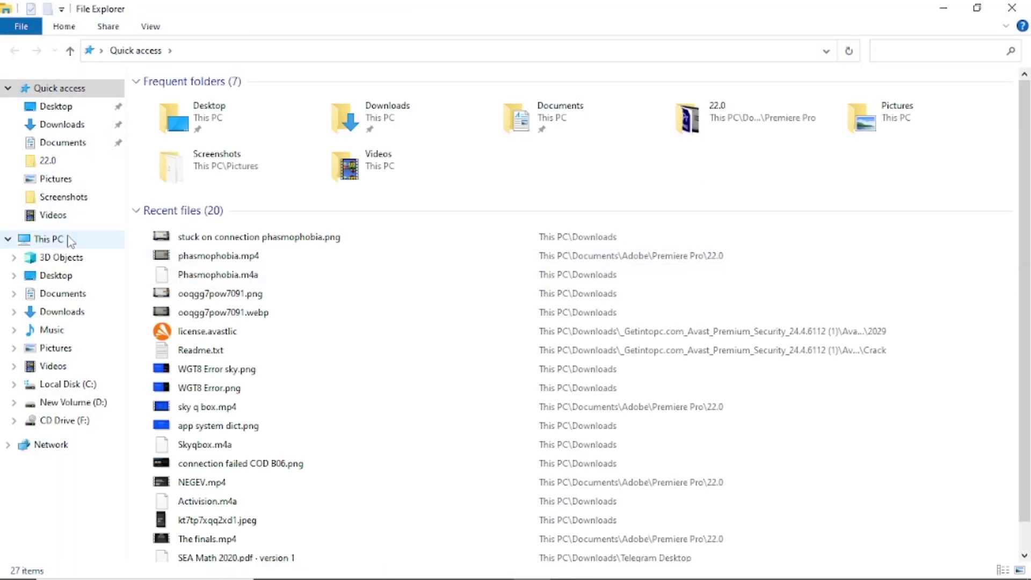
pyautogui.click(67, 239)
pyautogui.click(263, 49)
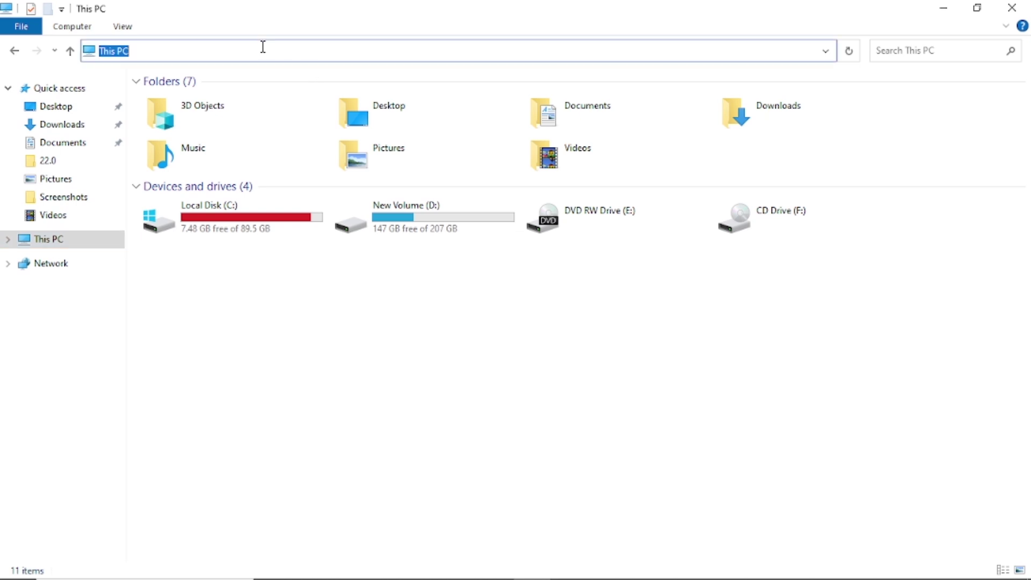
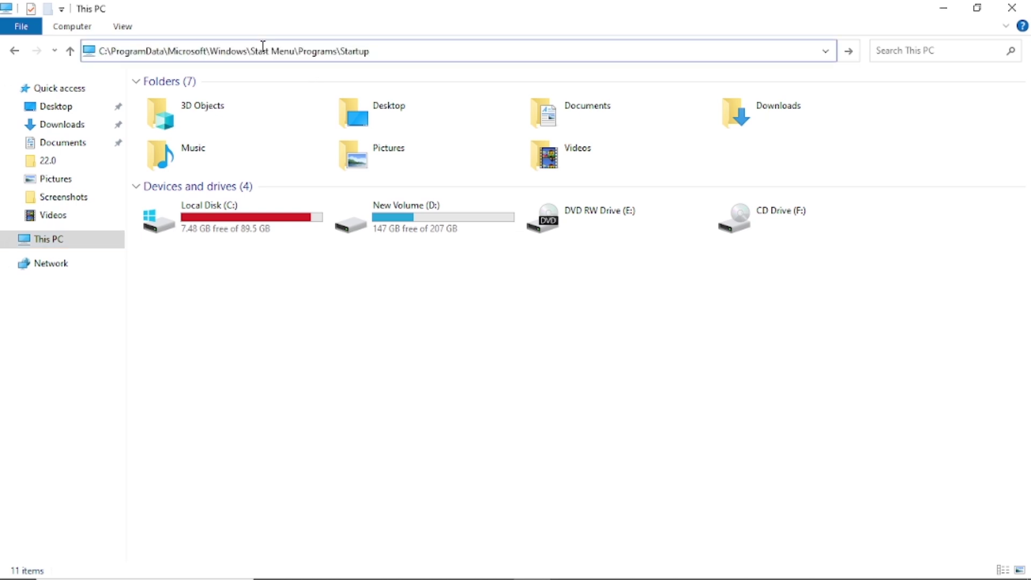
# Step: Check the common Startup folder holds the G HUB shortcut, then copy the desktop G HUB shortcut
pyautogui.press('Return')
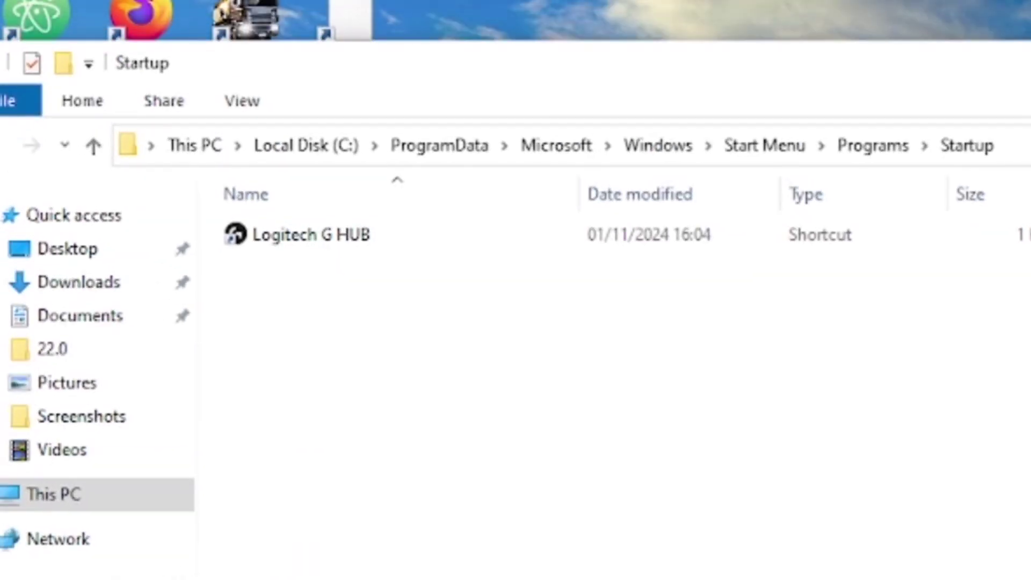
pyautogui.click(854, 114)
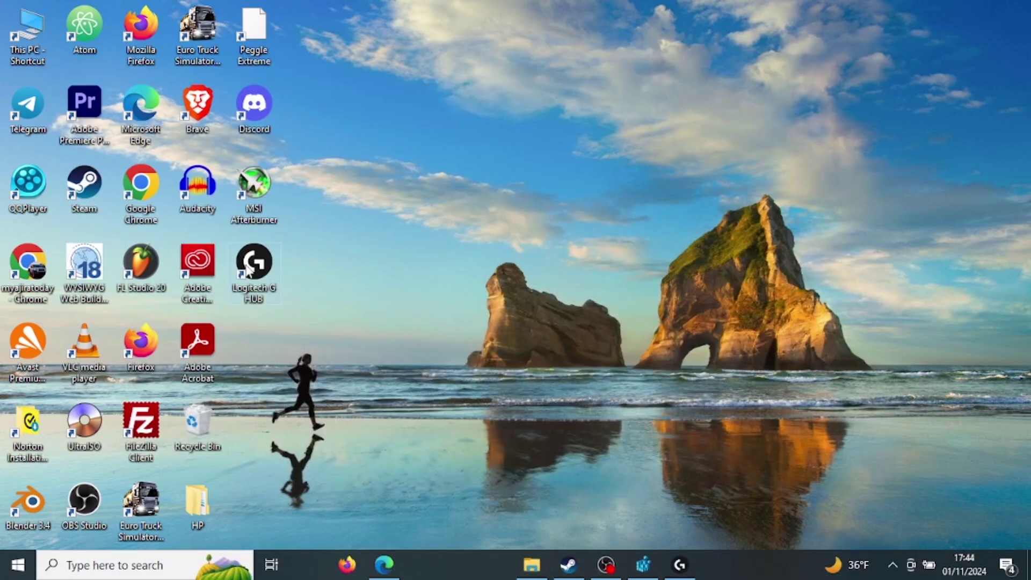
pyautogui.rightClick(247, 267)
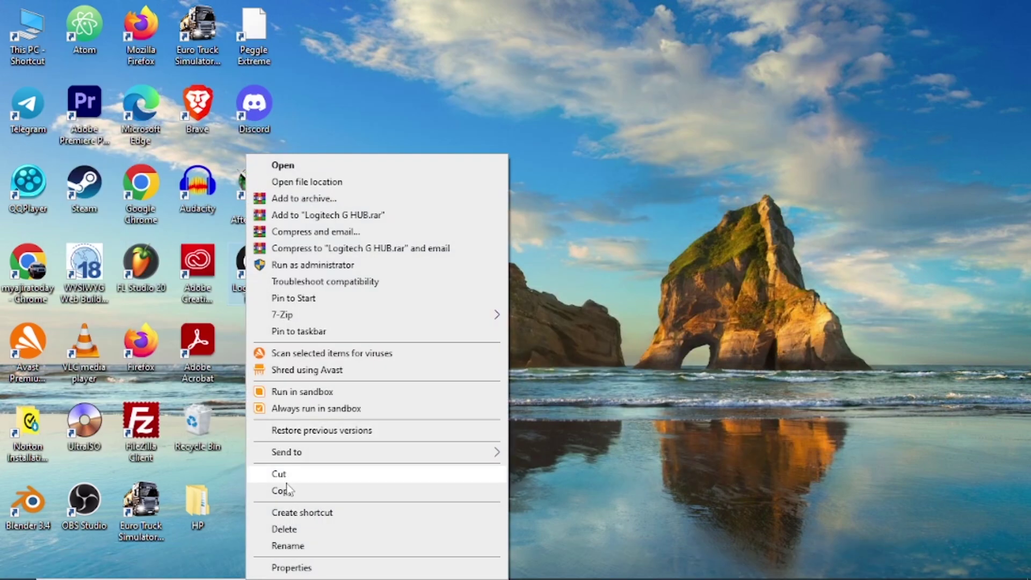
pyautogui.click(282, 490)
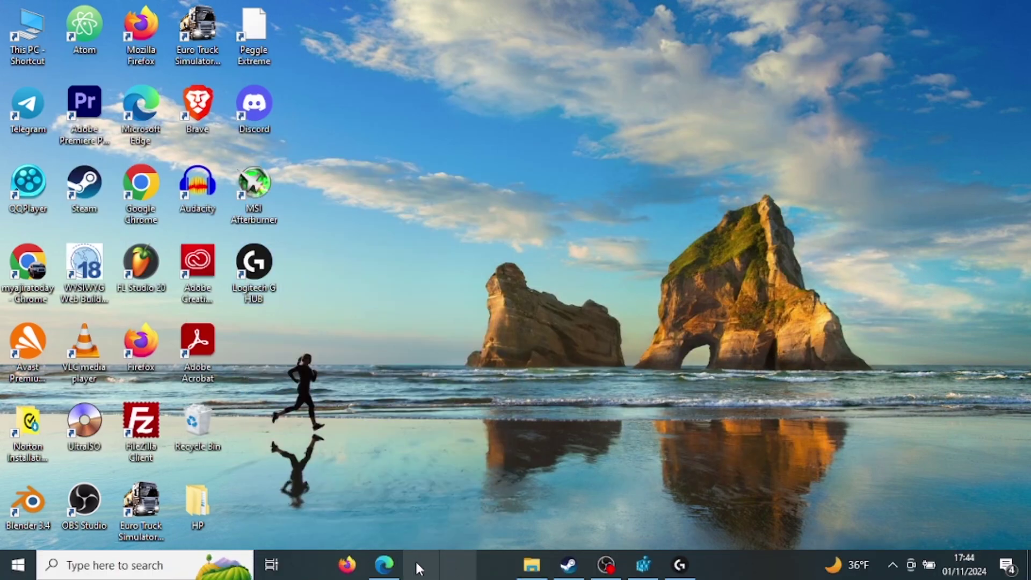
pyautogui.click(384, 565)
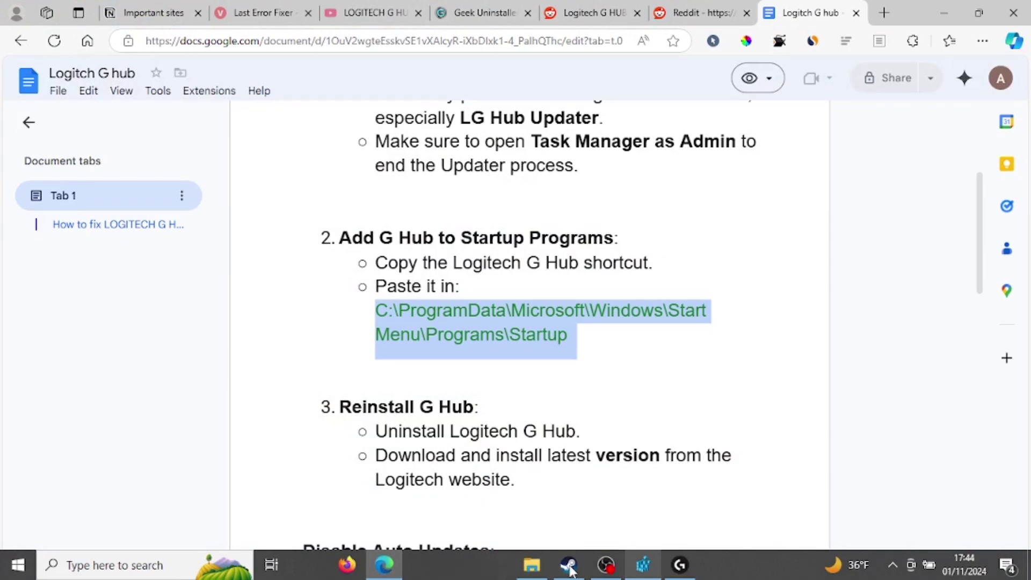
# Step: Close the Startup folder window and minimize the browser to reveal the desktop
pyautogui.moveTo(532, 565)
pyautogui.click(525, 509)
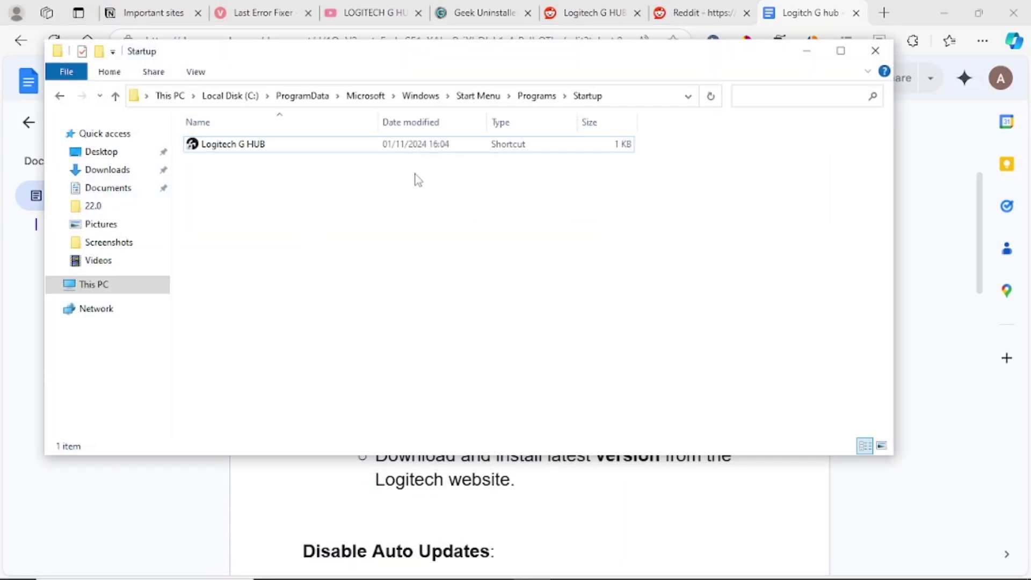
pyautogui.click(876, 51)
pyautogui.click(943, 13)
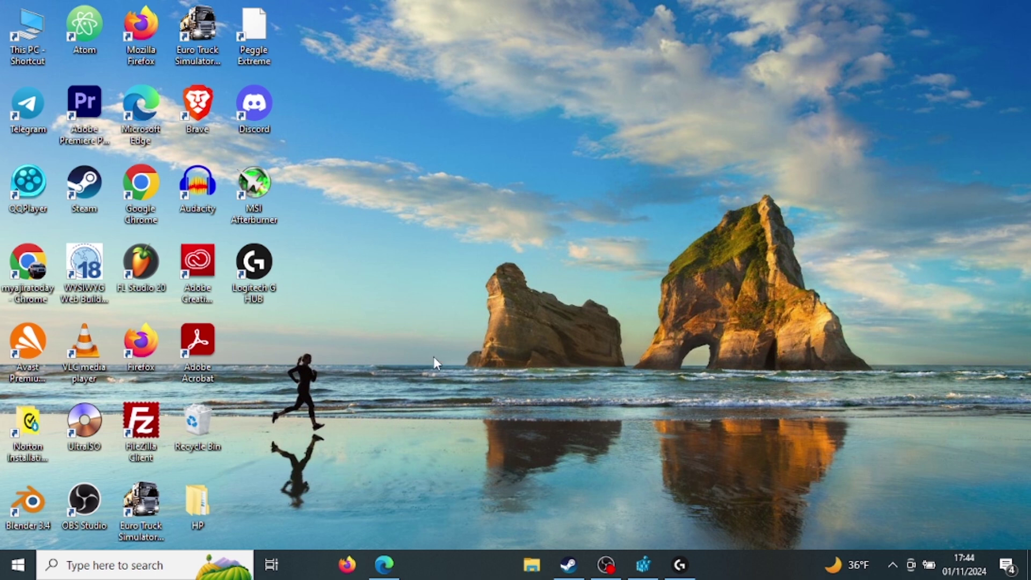
pyautogui.click(384, 564)
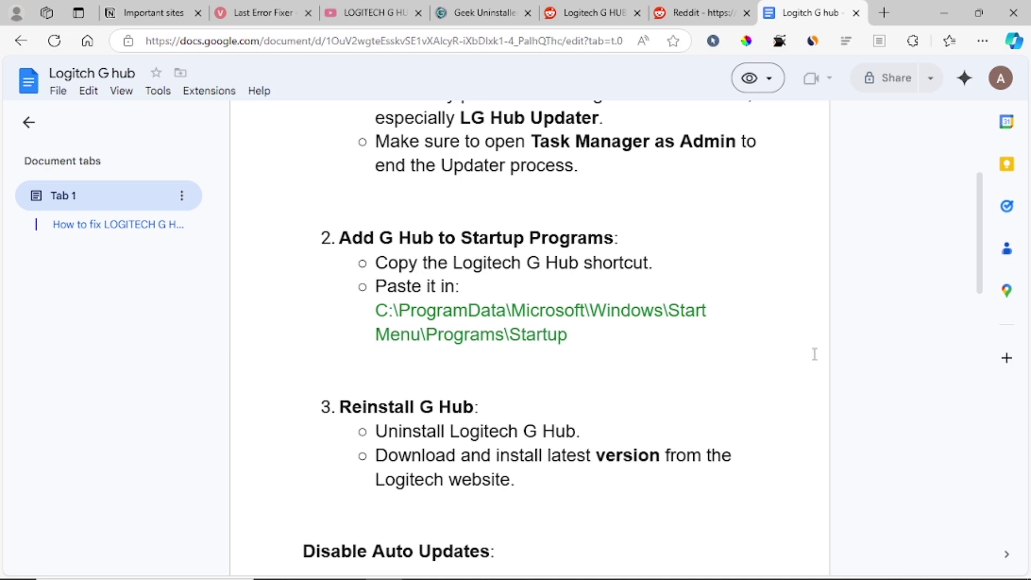
# Step: Scroll the guide to the LGHUB folder-deletion steps and switch to the Logitech support Reddit tab
pyautogui.moveTo(985, 269); pyautogui.dragTo(1013, 449)
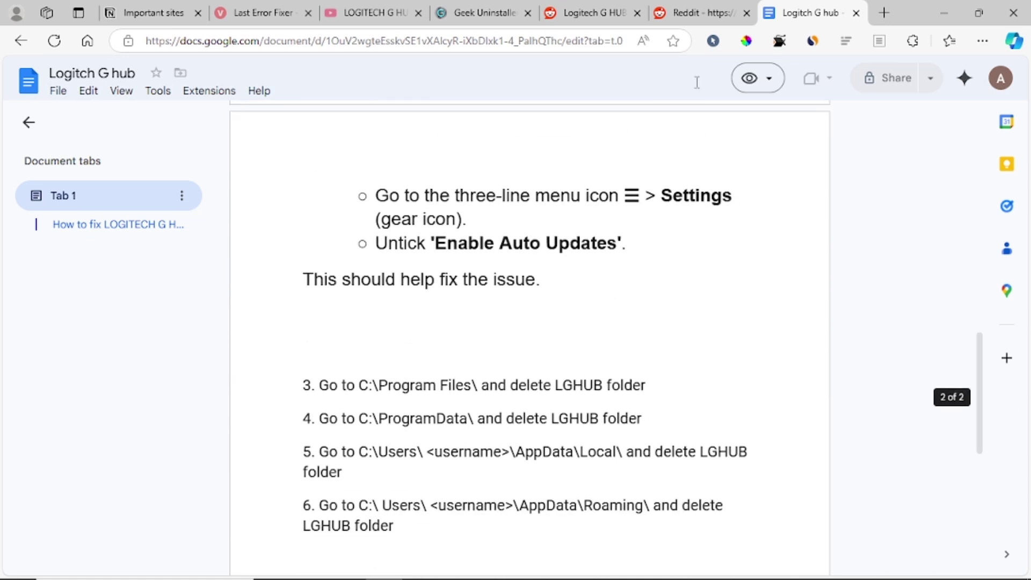
pyautogui.click(682, 6)
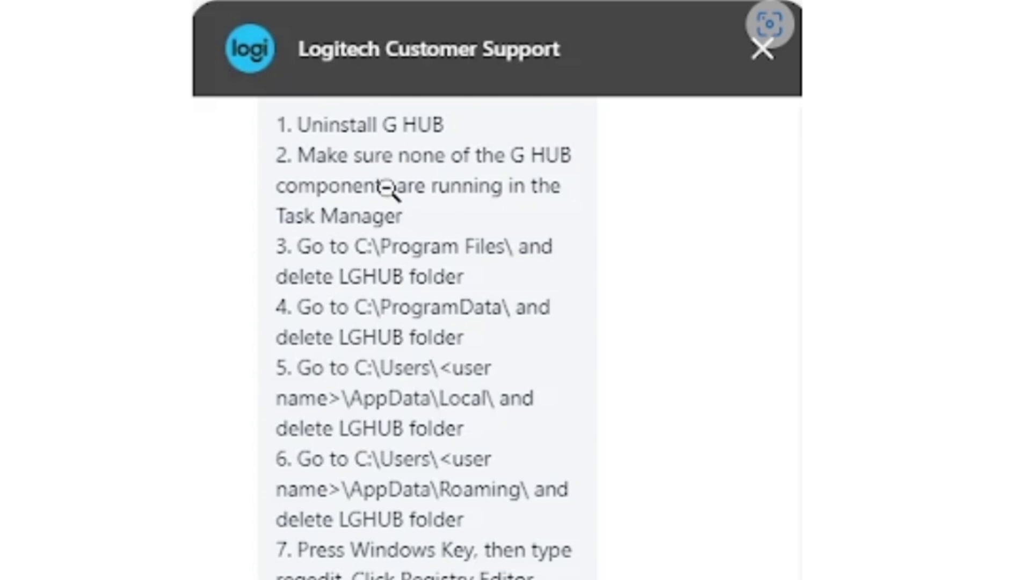
# Step: Search 'un' from the Start menu to open Programs and Features and scroll to Logitech G HUB
pyautogui.press('super')
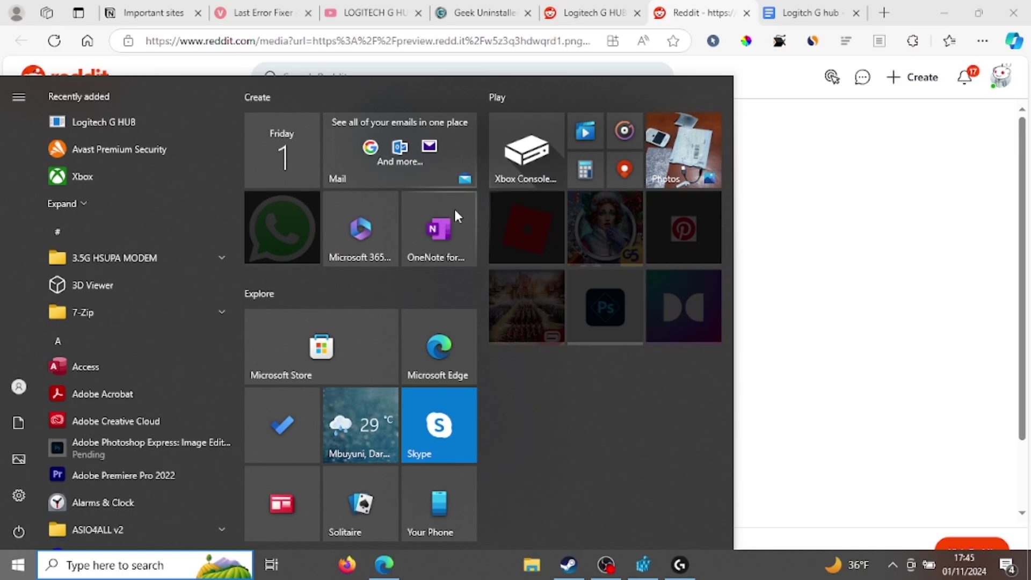
pyautogui.write('un')
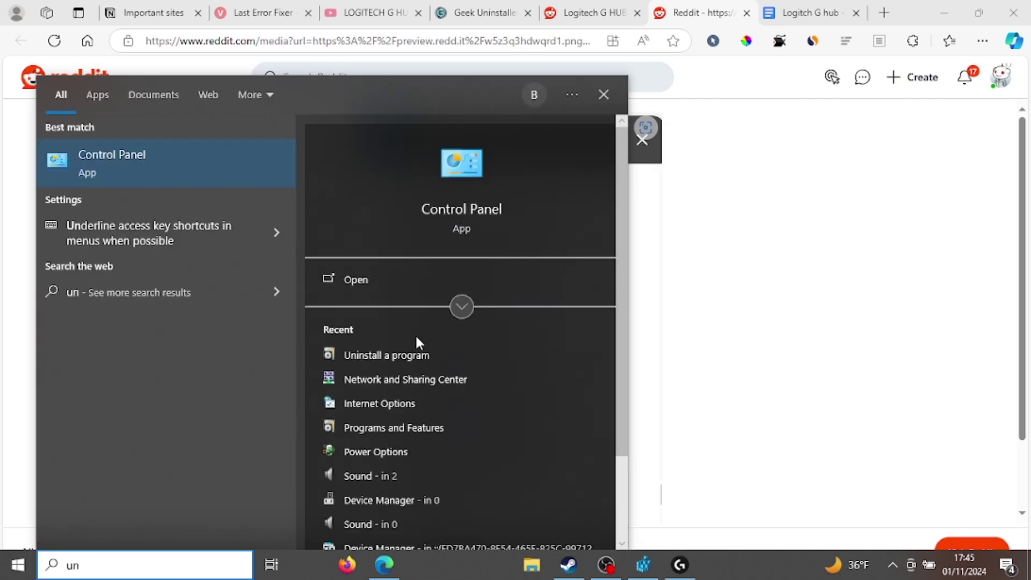
pyautogui.click(430, 358)
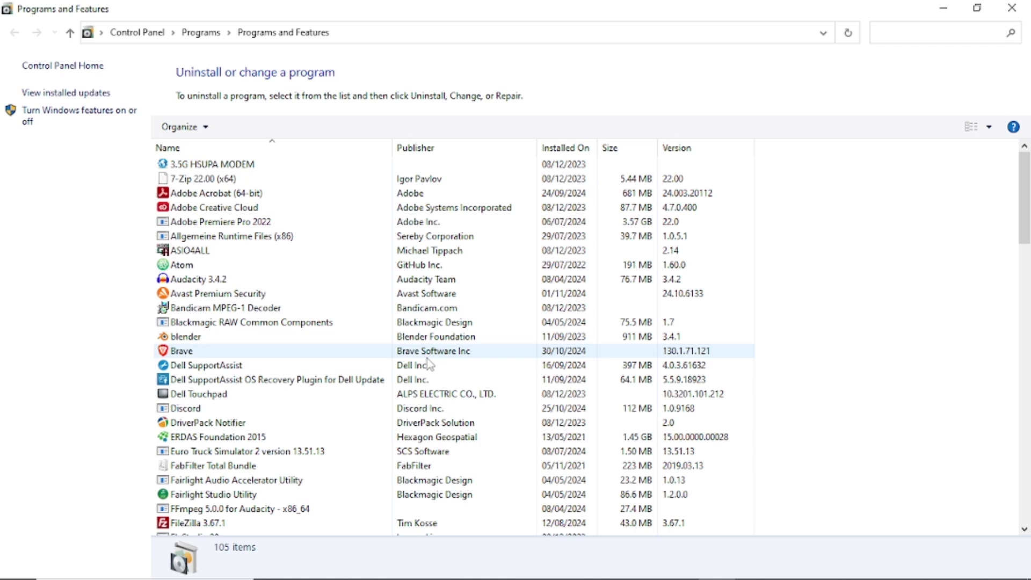
pyautogui.moveTo(1025, 199); pyautogui.dragTo(1028, 448)
pyautogui.moveTo(1028, 483); pyautogui.dragTo(1028, 293)
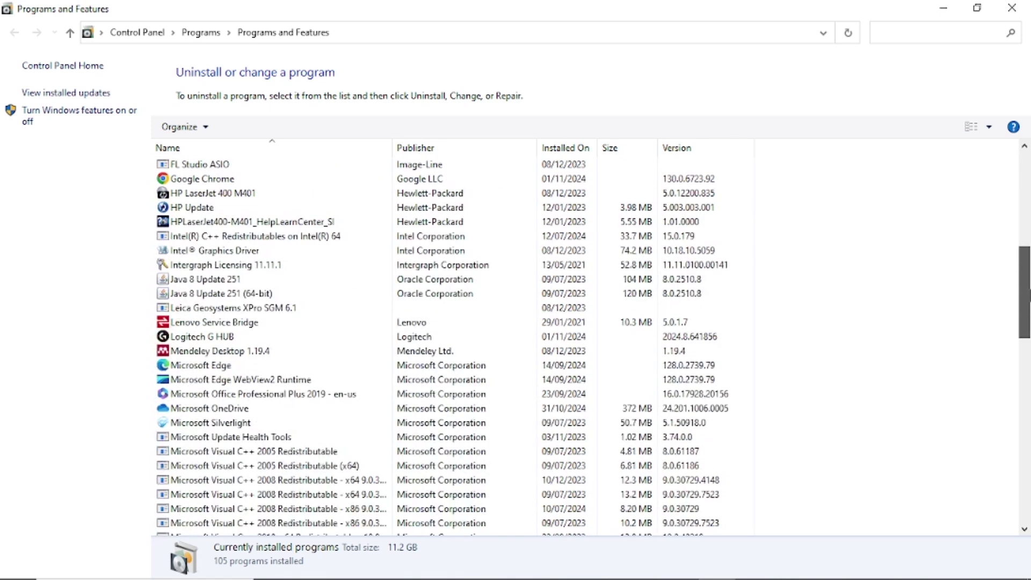
# Step: Select Logitech G HUB in the installed programs list and choose Uninstall
pyautogui.click(205, 338)
pyautogui.rightClick(204, 338)
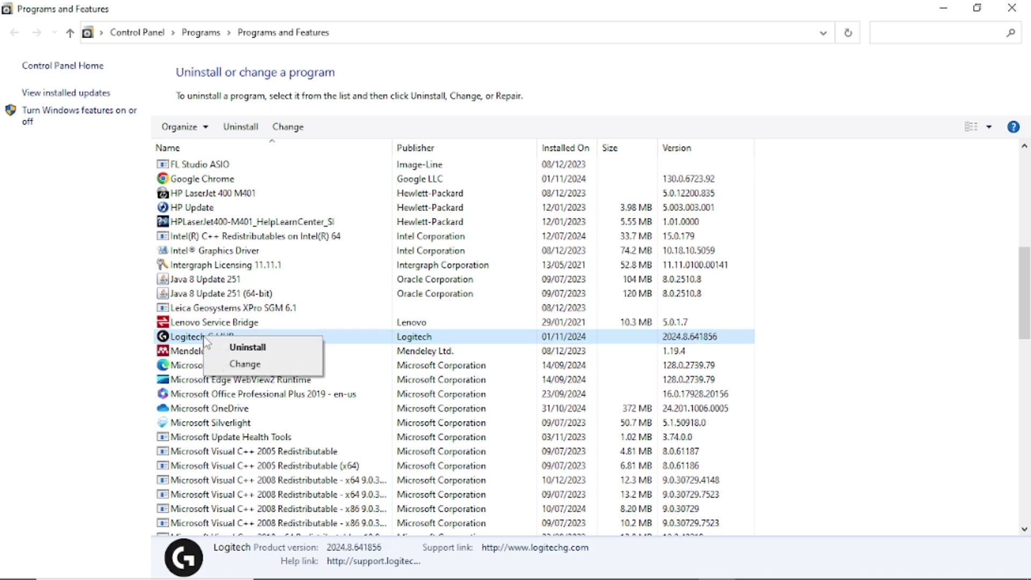
pyautogui.click(942, 8)
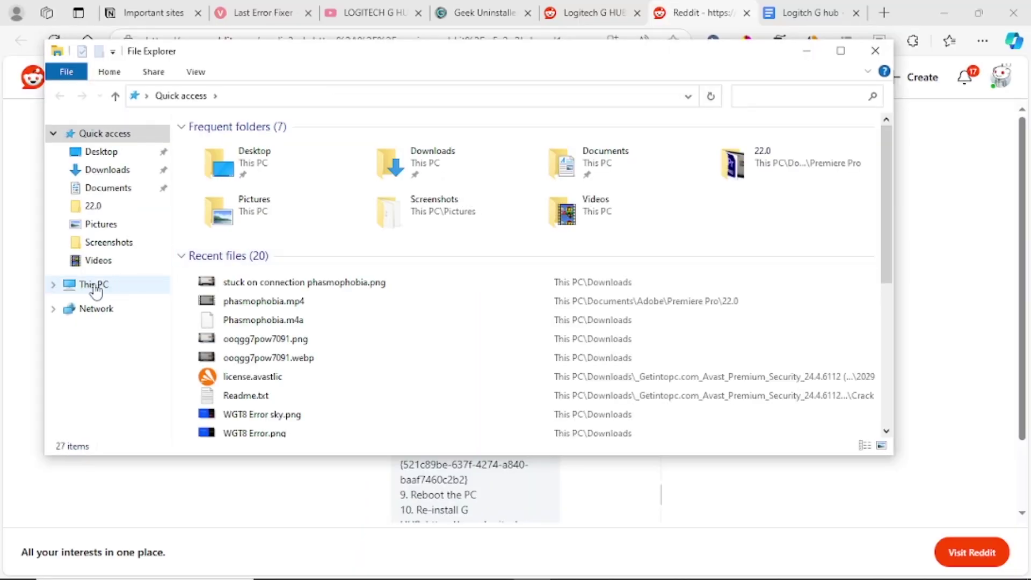
# Step: Browse to C:\Program Files, locate the LGHUB folder, then close the window
pyautogui.click(96, 287)
pyautogui.doubleClick(270, 304)
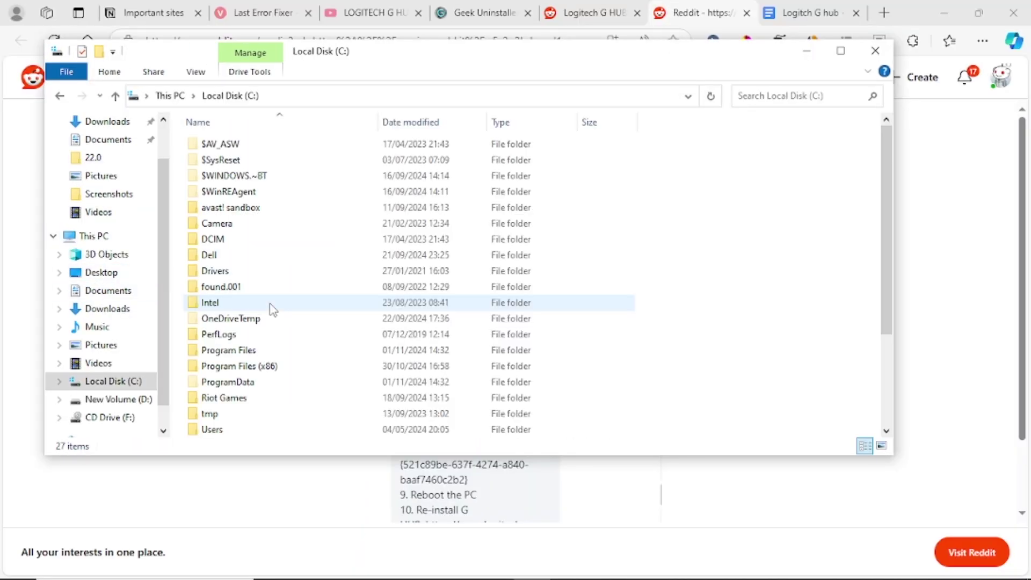
pyautogui.doubleClick(254, 352)
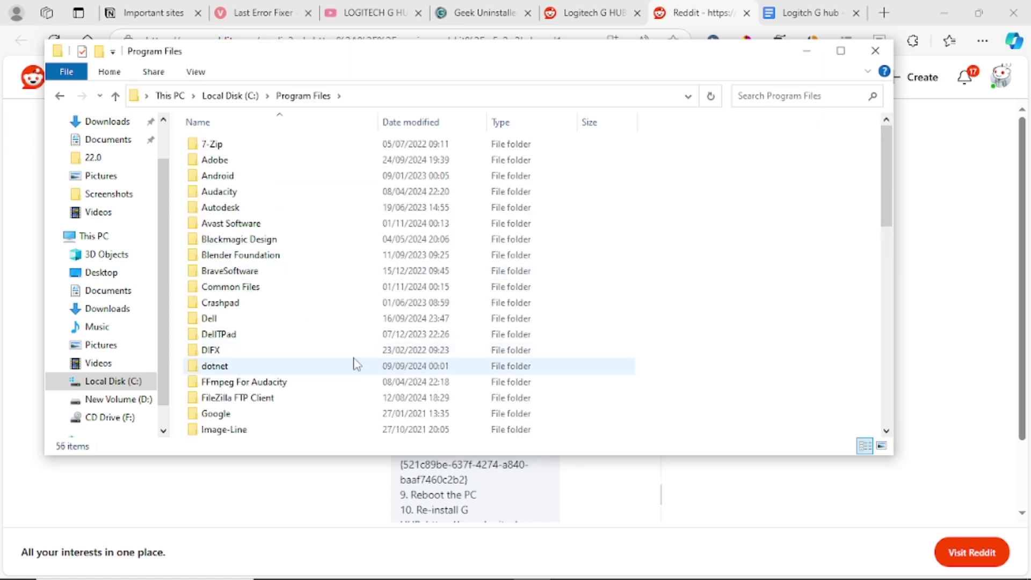
pyautogui.click(851, 53)
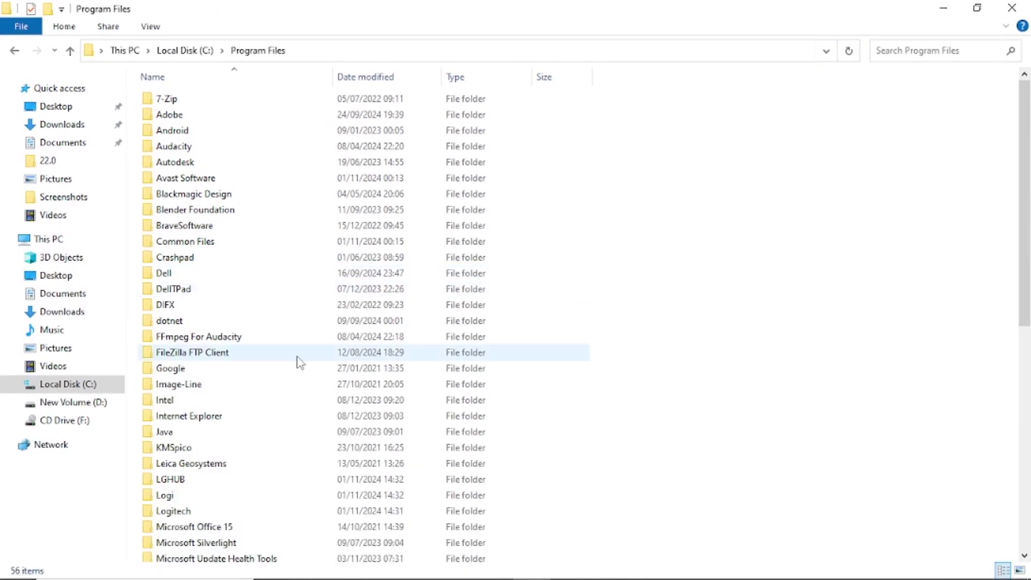
pyautogui.click(184, 483)
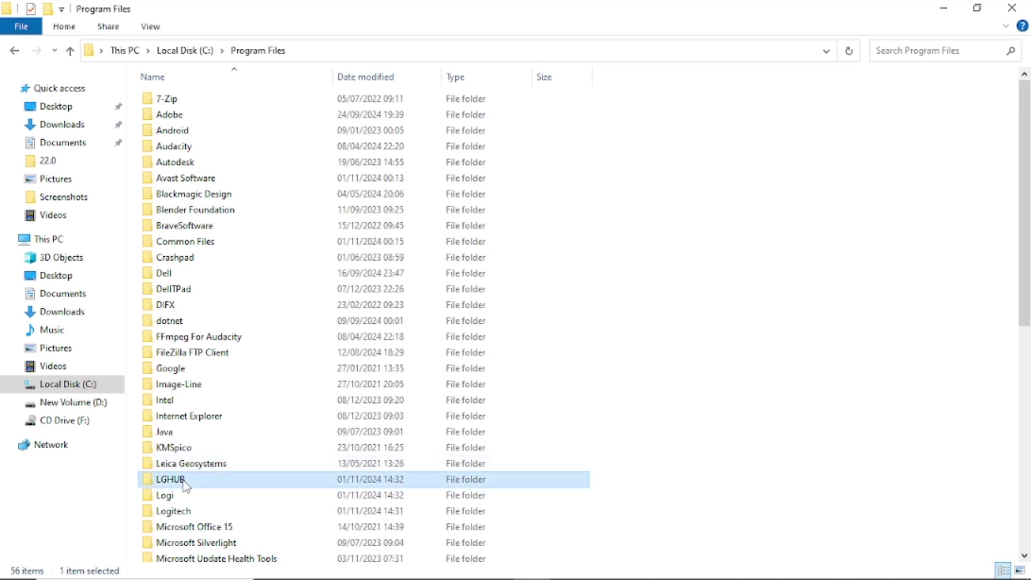
pyautogui.click(1012, 8)
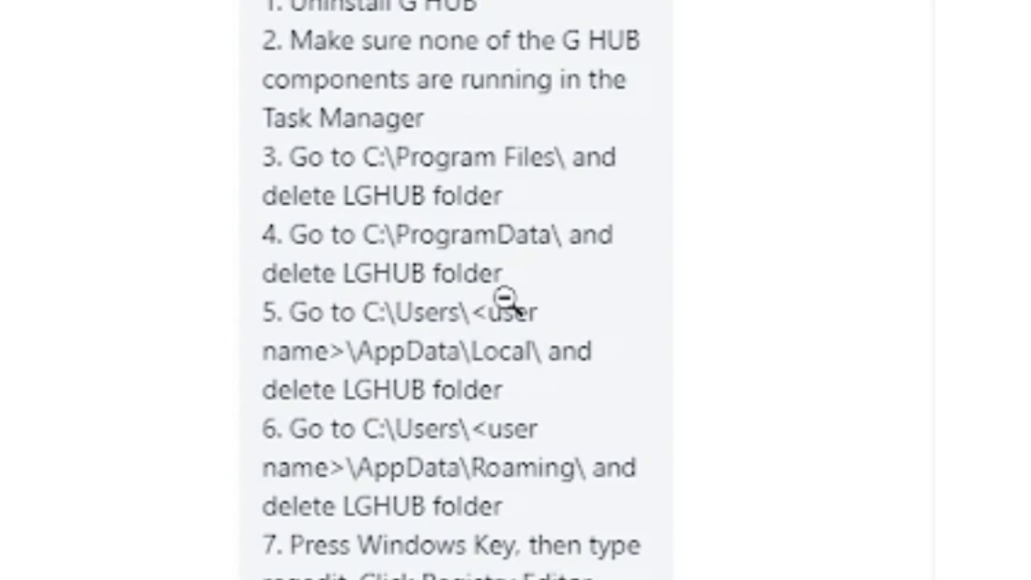
pyautogui.click(83, 243)
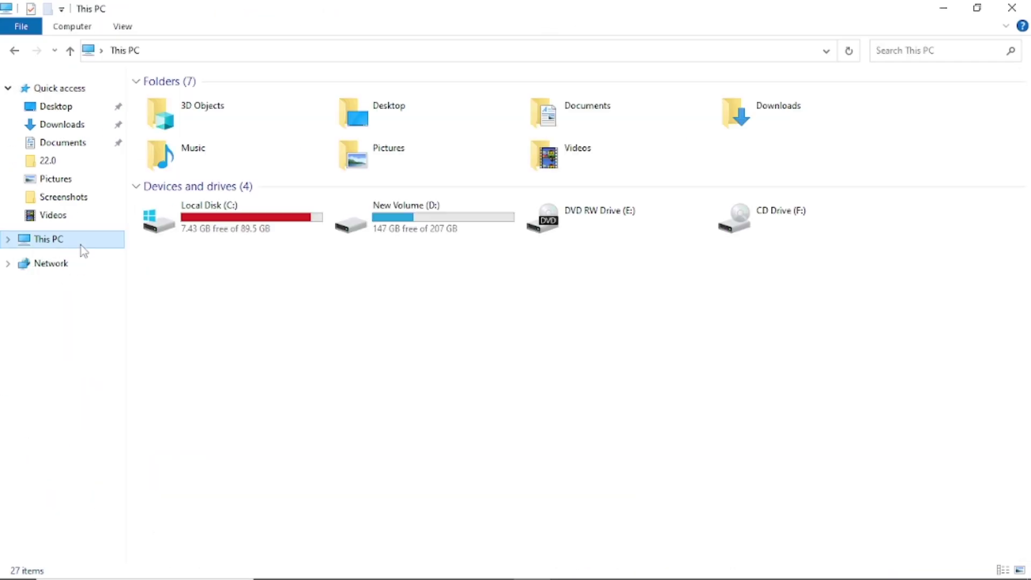
pyautogui.doubleClick(276, 240)
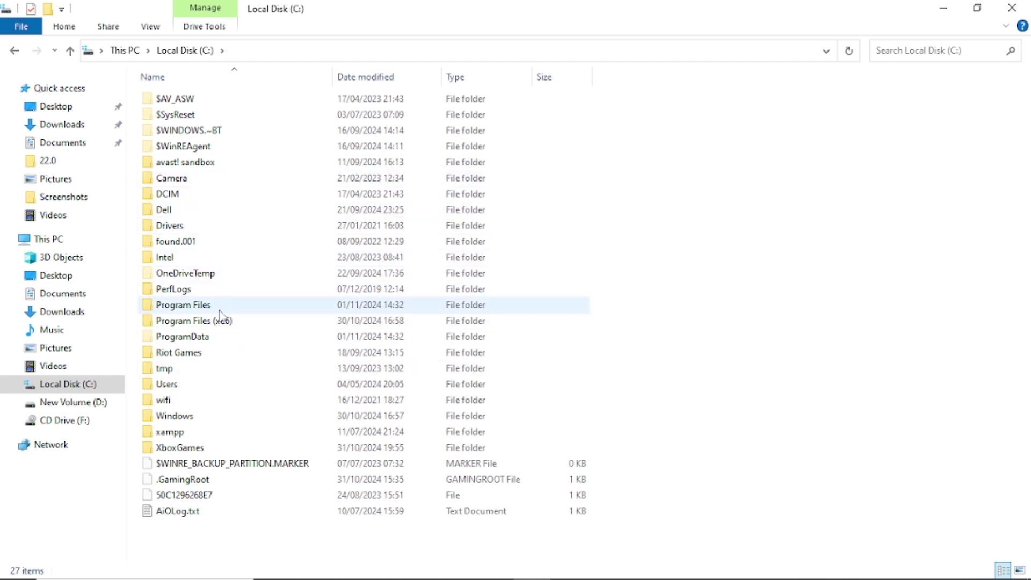
pyautogui.doubleClick(220, 342)
pyautogui.click(193, 418)
pyautogui.rightClick(193, 417)
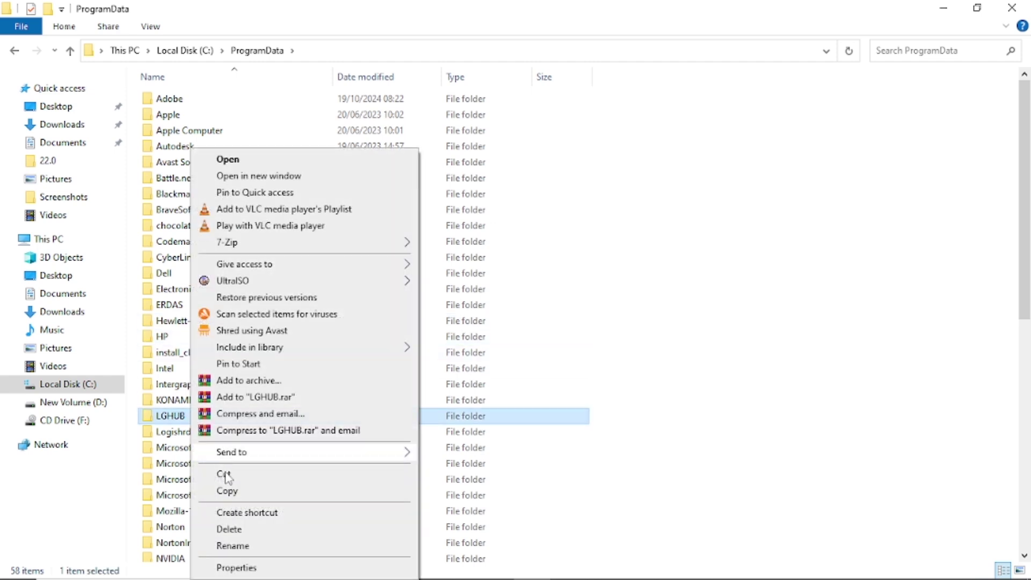
pyautogui.press('Escape')
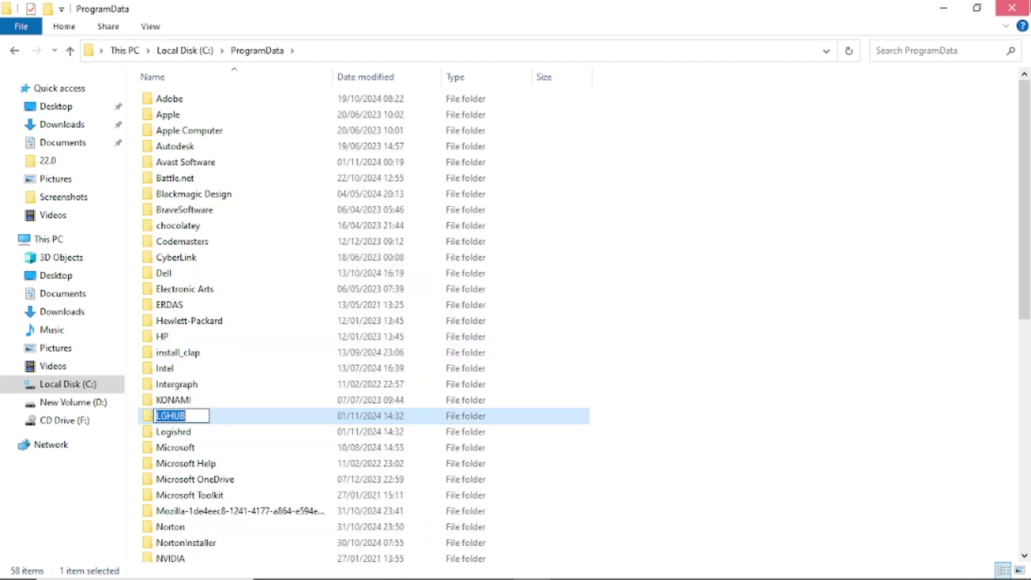
pyautogui.press('F2')
pyautogui.hotkey('alt', 'Tab')
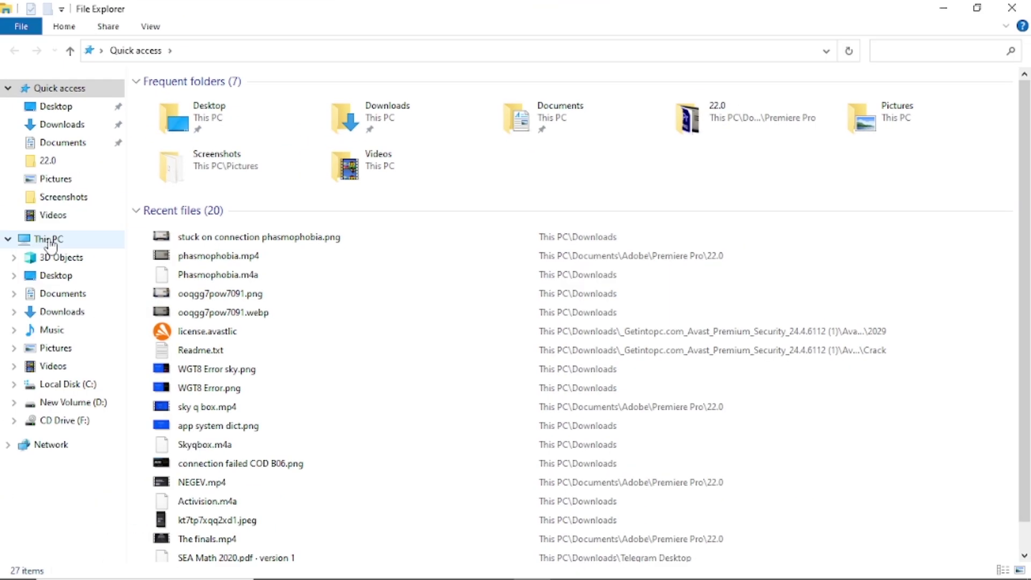
# Step: Navigate from This PC to C:\Users\<user profile>\AppData\Roaming
pyautogui.click(50, 240)
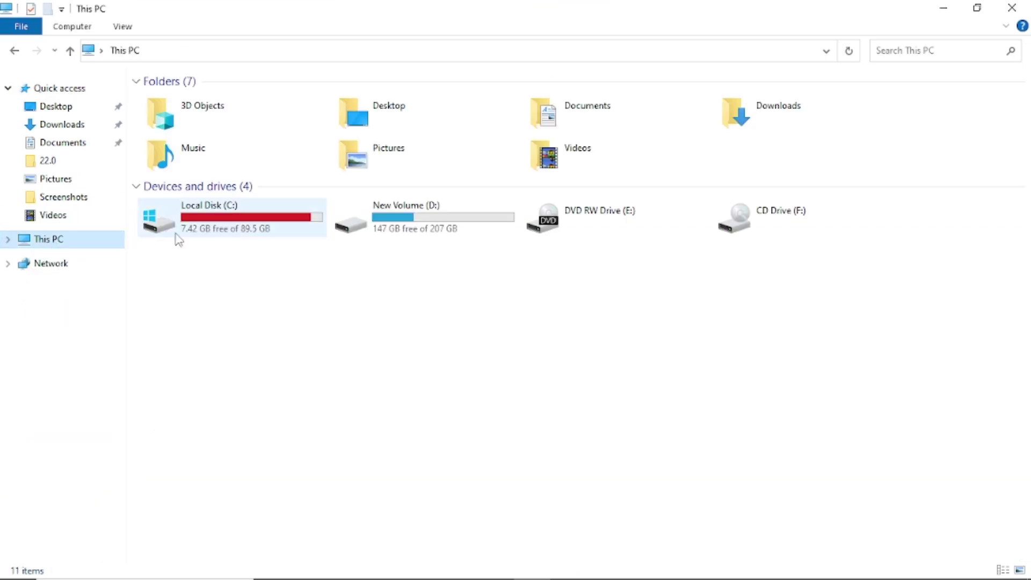
pyautogui.doubleClick(204, 236)
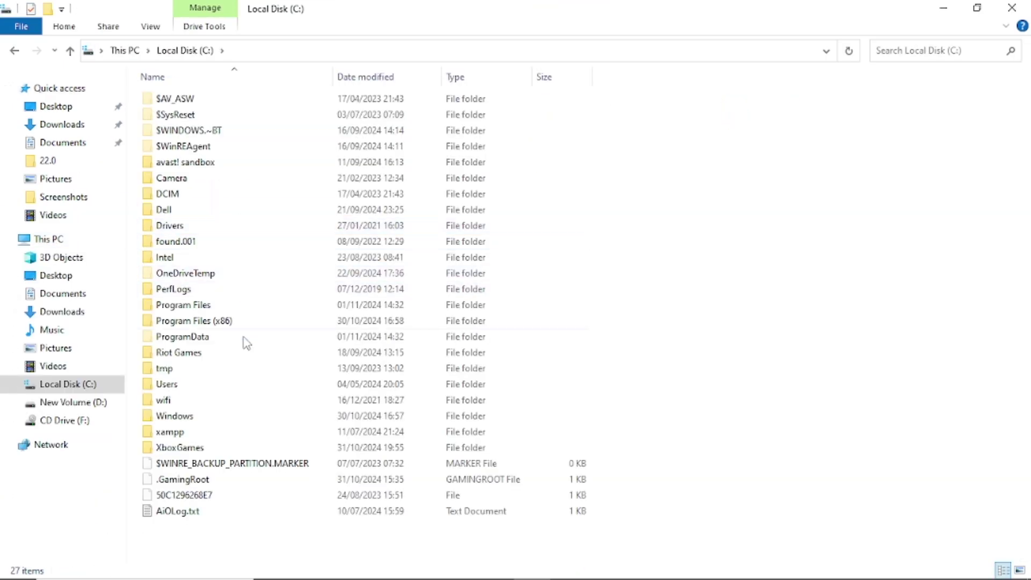
pyautogui.doubleClick(187, 385)
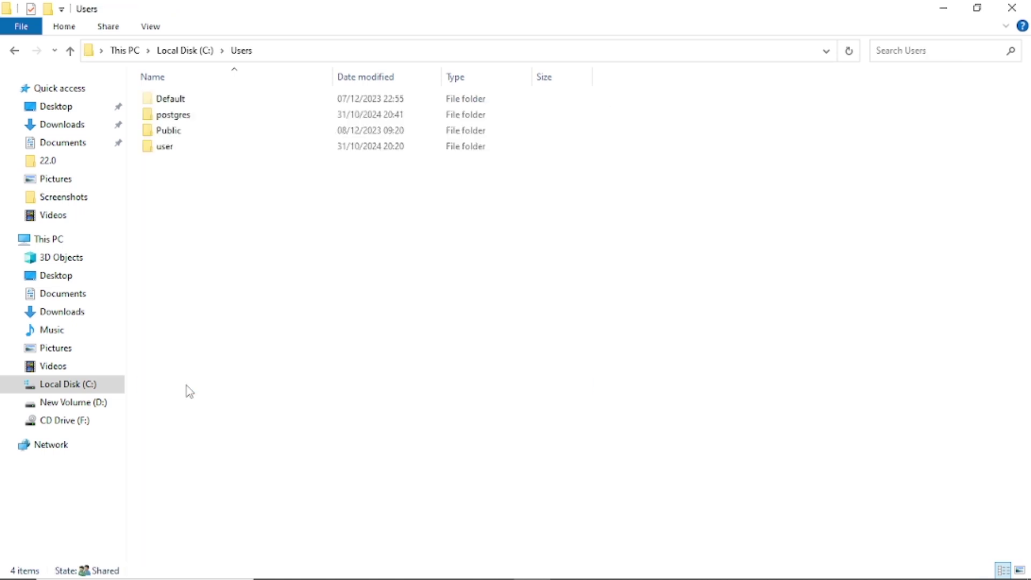
pyautogui.doubleClick(182, 146)
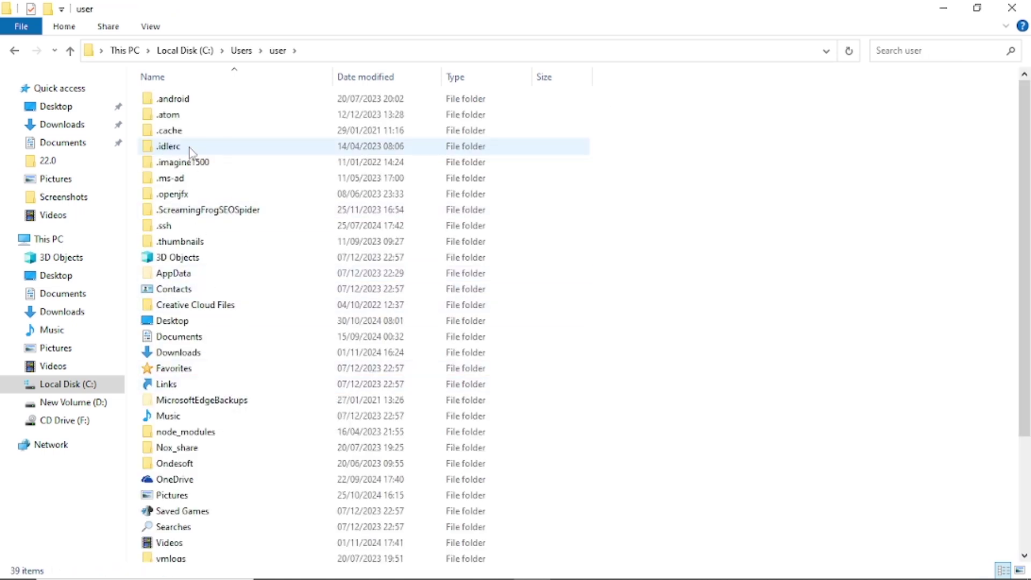
pyautogui.doubleClick(178, 274)
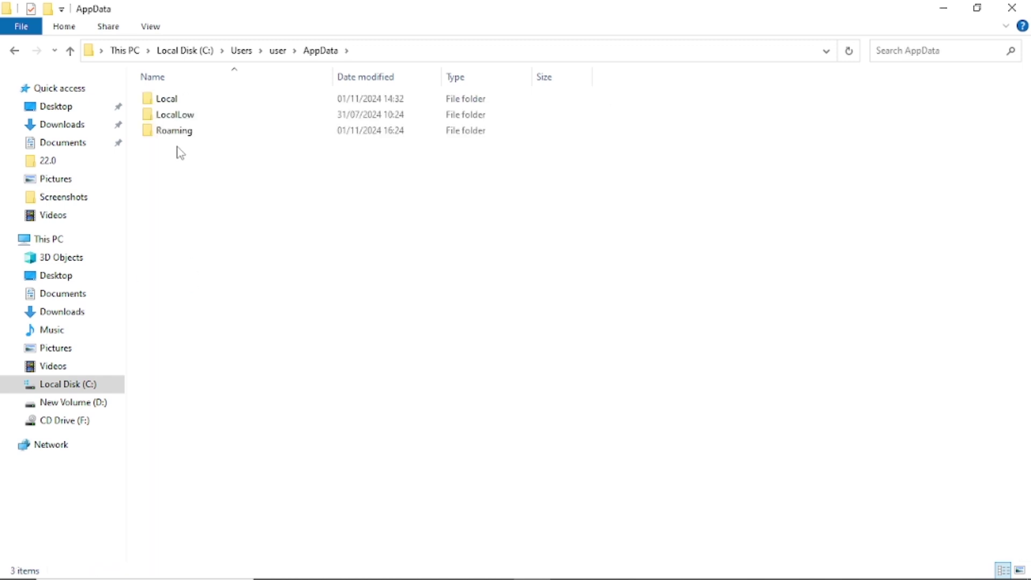
pyautogui.doubleClick(189, 134)
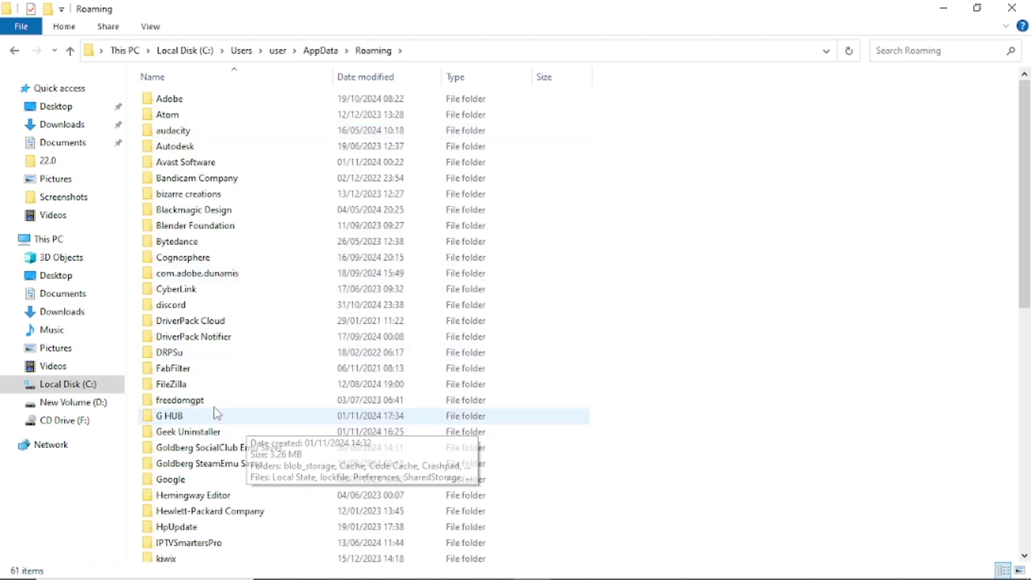
# Step: Start renaming the G HUB folder in Roaming, then go back up to AppData
pyautogui.click(184, 417)
pyautogui.rightClick(184, 416)
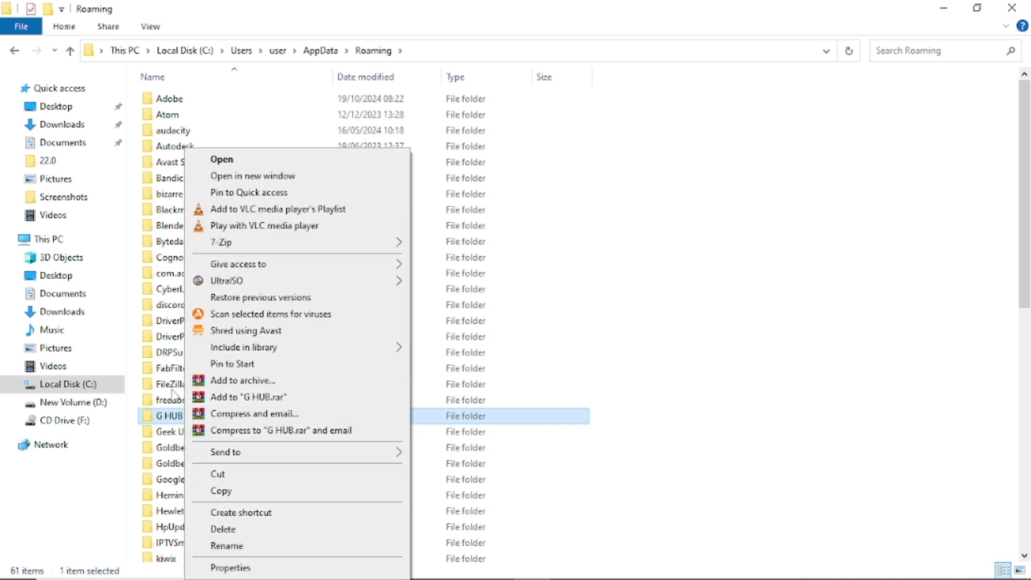
pyautogui.click(165, 422)
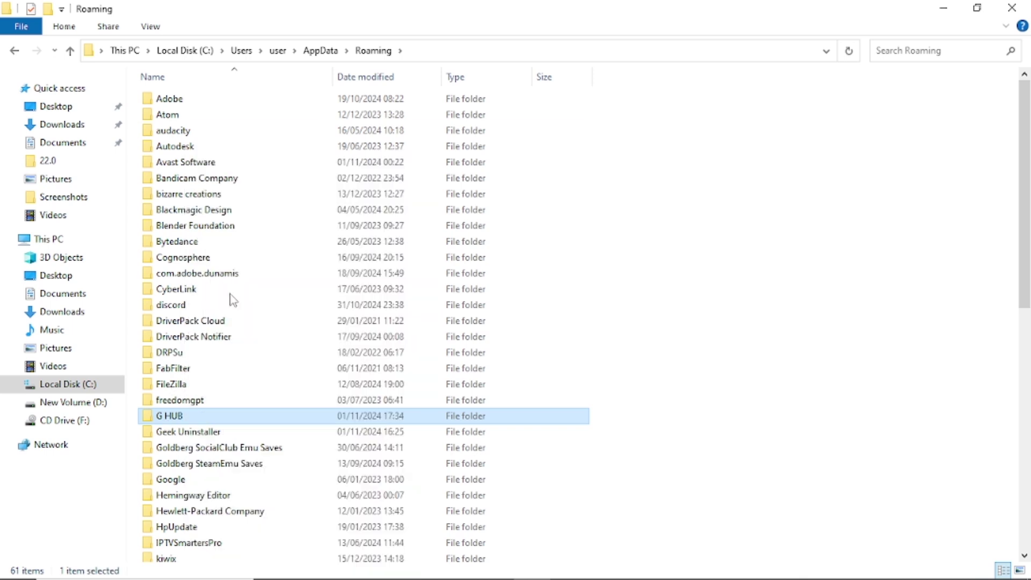
pyautogui.click(321, 51)
# Step: Open AppData\Local, scroll to the LGHUB folder and bring up its context menu
pyautogui.doubleClick(236, 100)
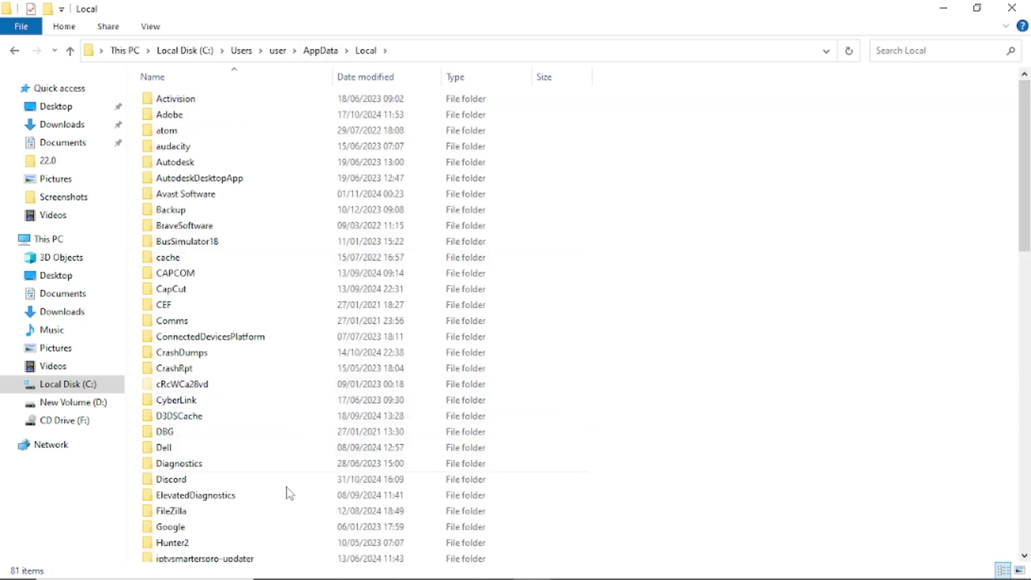
pyautogui.moveTo(1027, 189); pyautogui.dragTo(1026, 319)
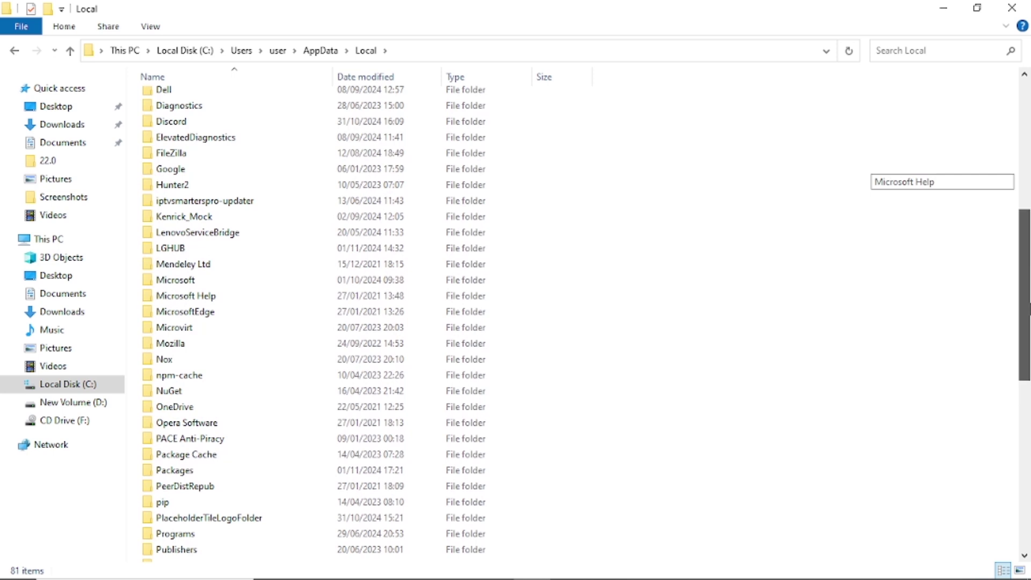
pyautogui.rightClick(219, 252)
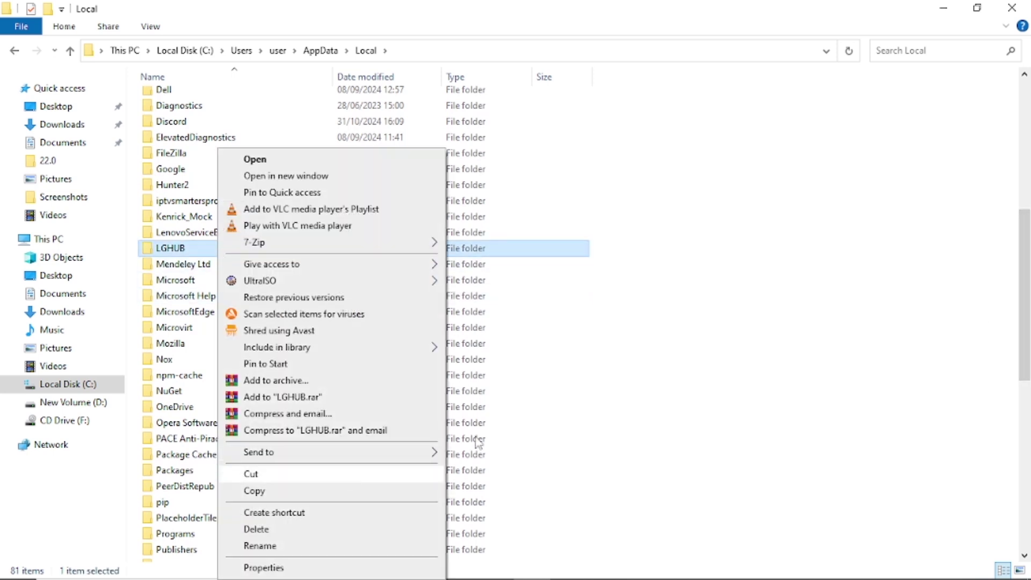
pyautogui.moveTo(550, 571)
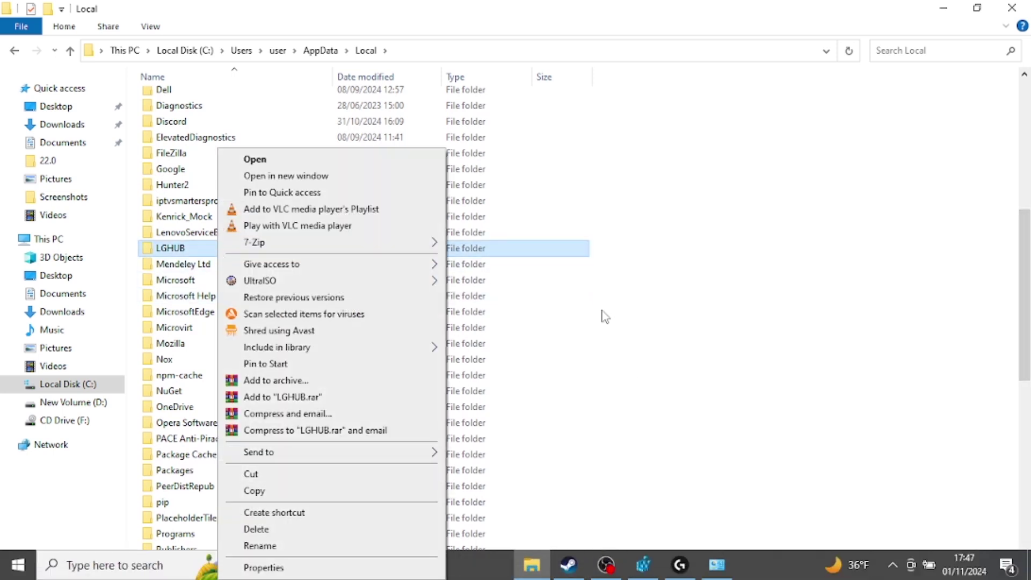